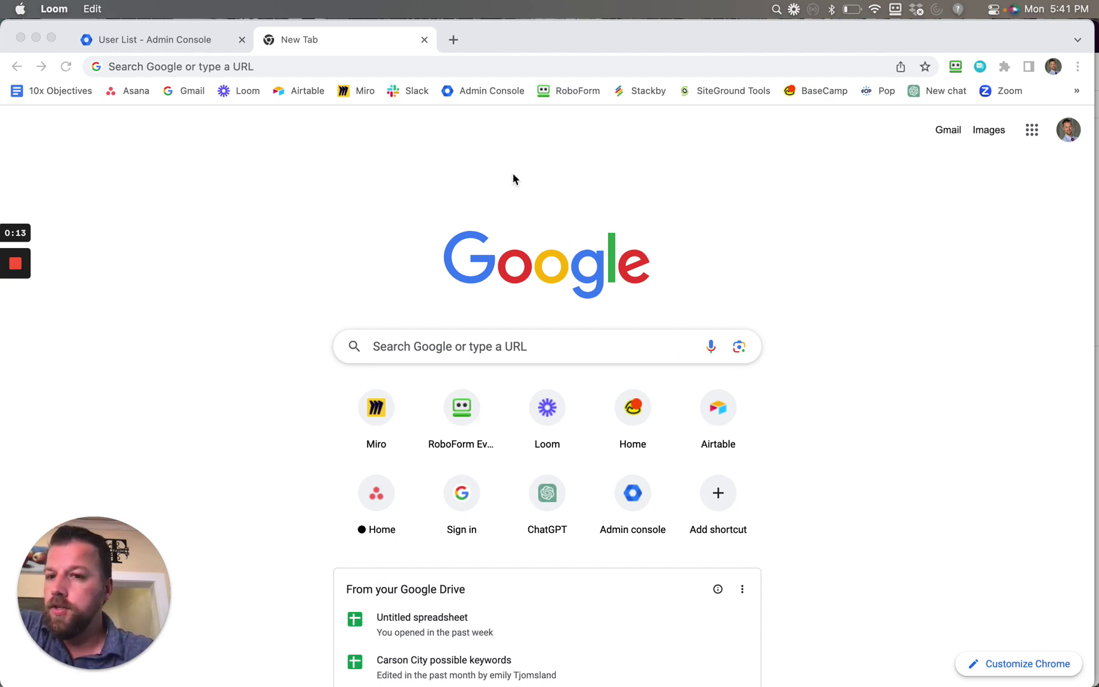
Load the Admin console home page and highlight admin.google.com in the address bar.
click(490, 94)
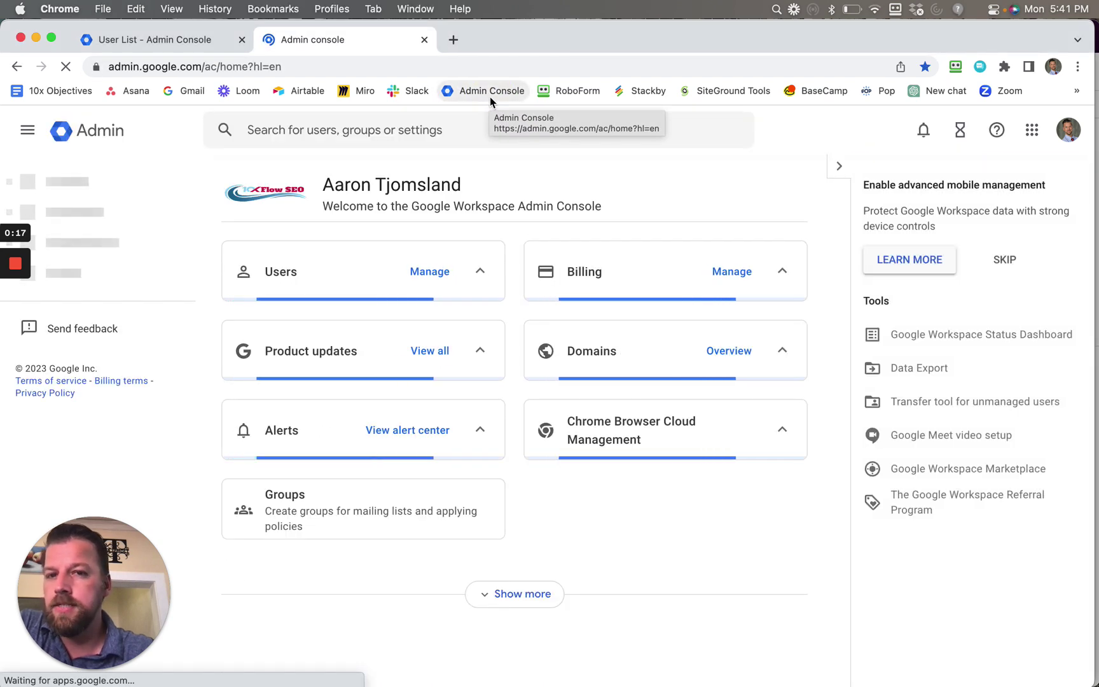
click(196, 66)
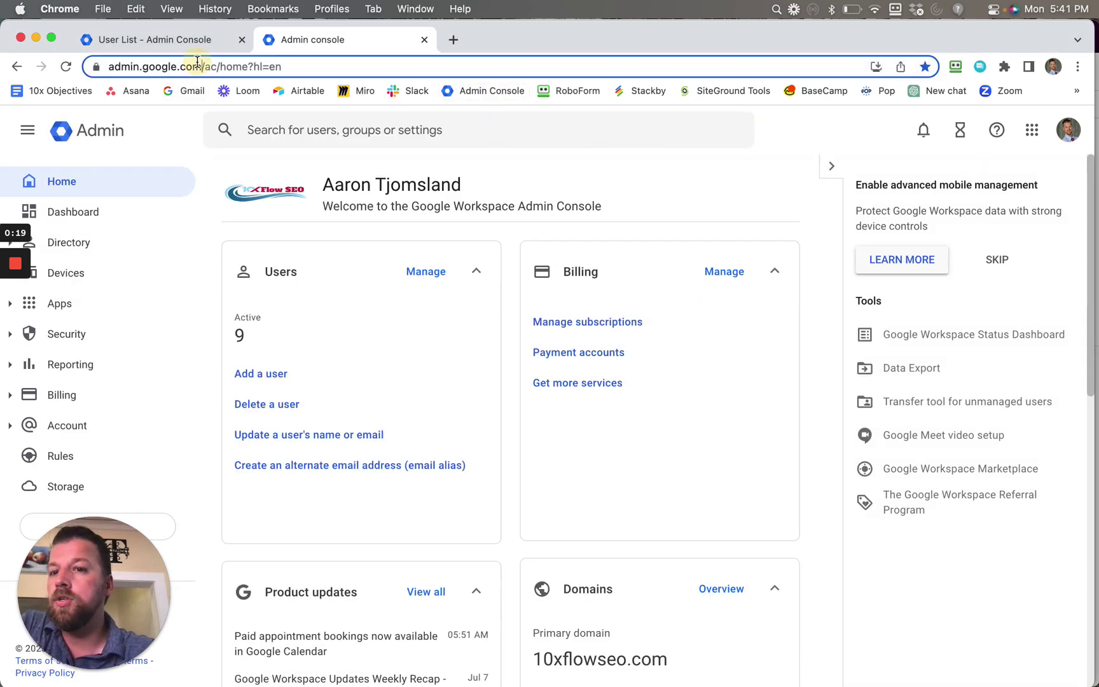
click(199, 71)
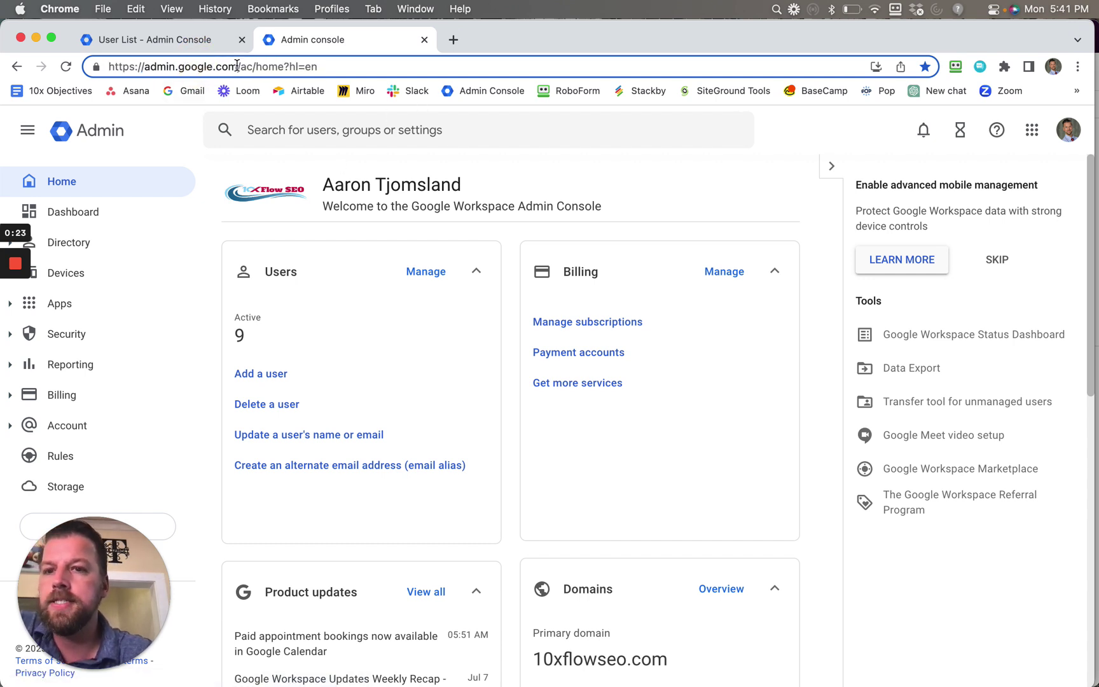
drag(236, 66, 145, 70)
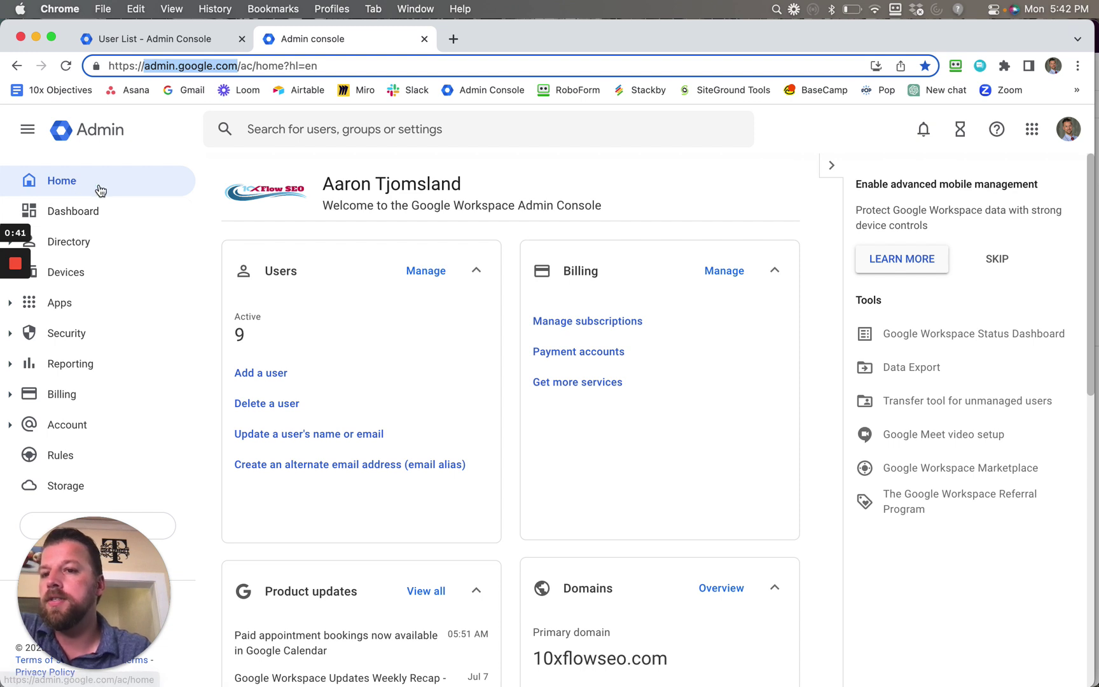
scroll(77, 184, up, 5)
scroll(100, 189, down, 5)
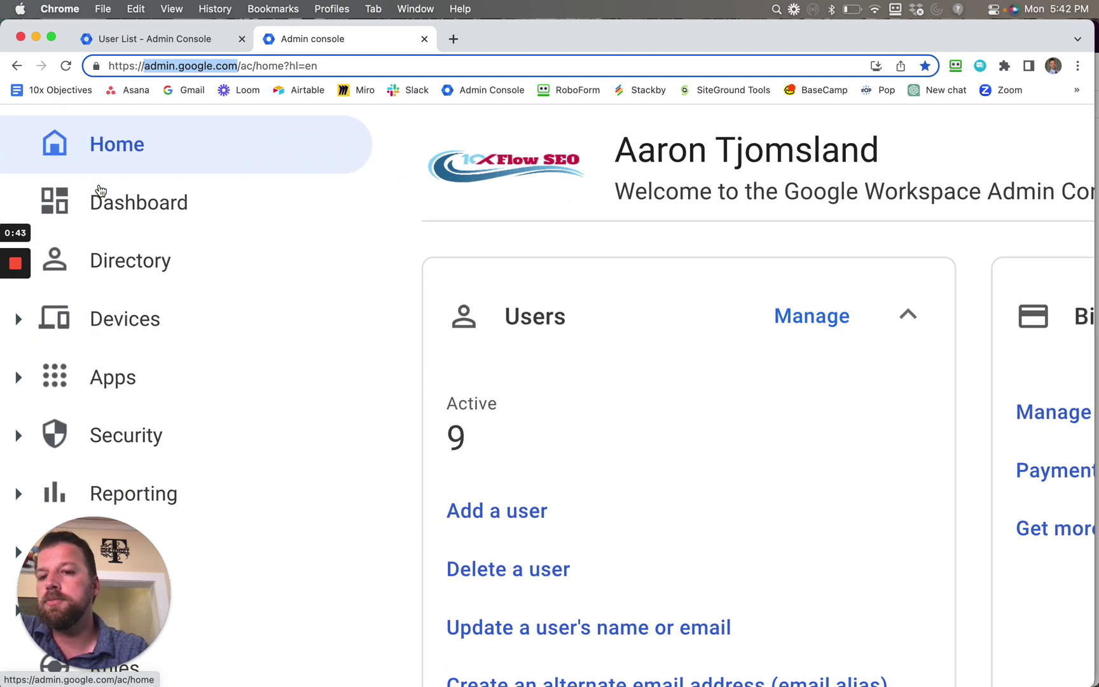
scroll(100, 189, down, 4)
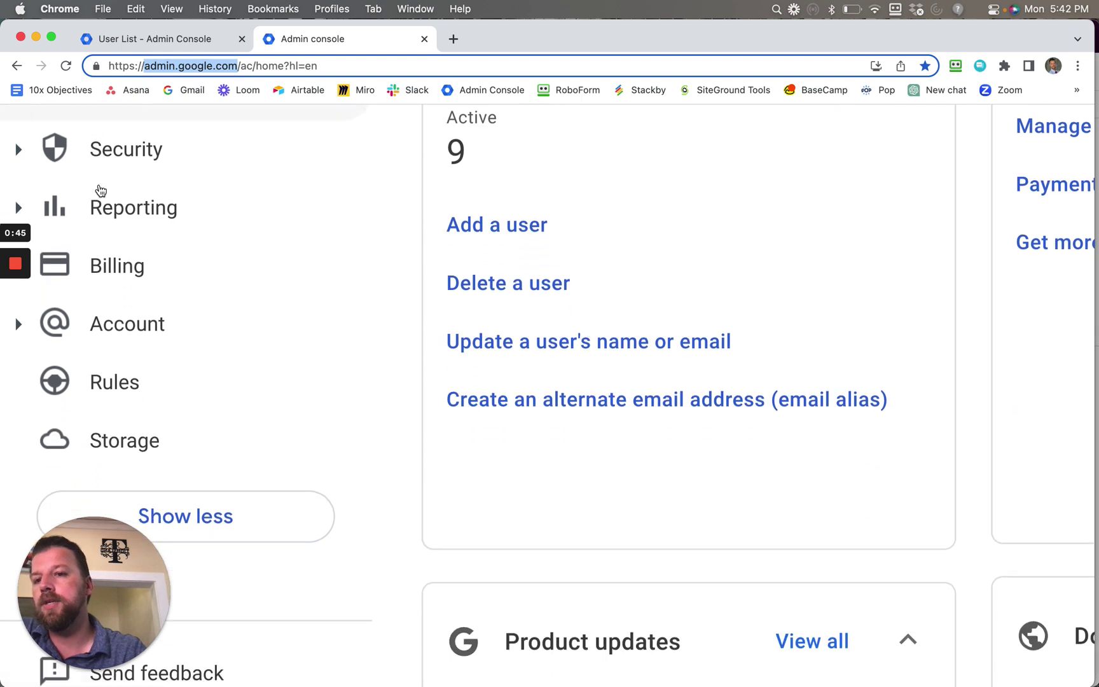
scroll(100, 190, up, 8)
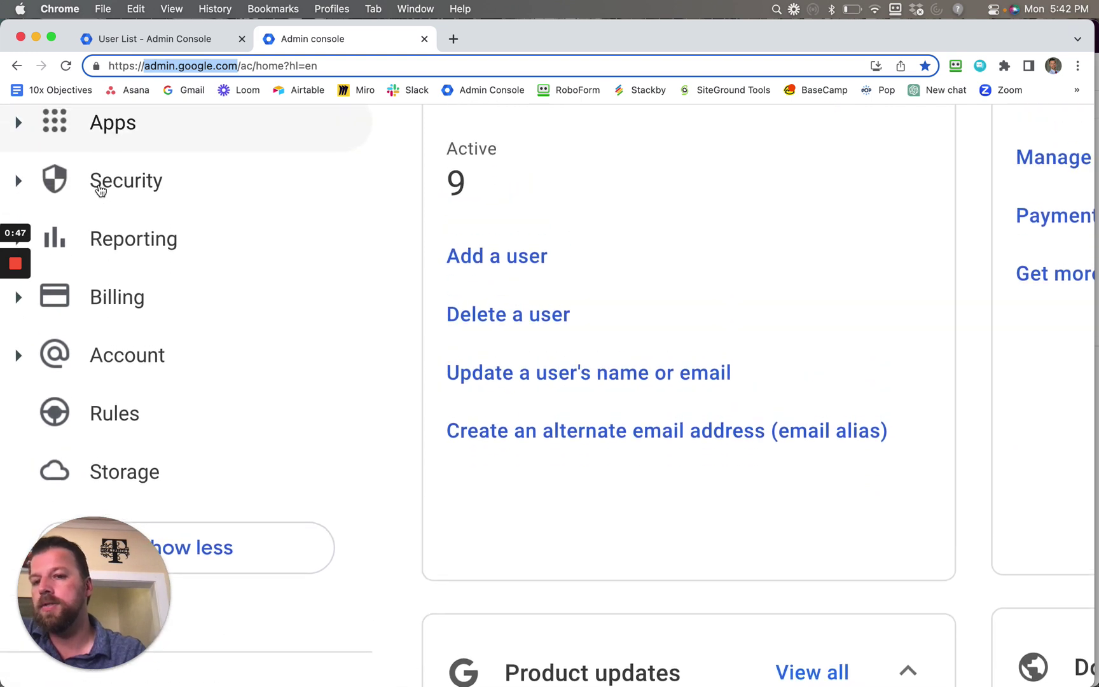
scroll(100, 190, down, 4)
scroll(100, 190, right, 3)
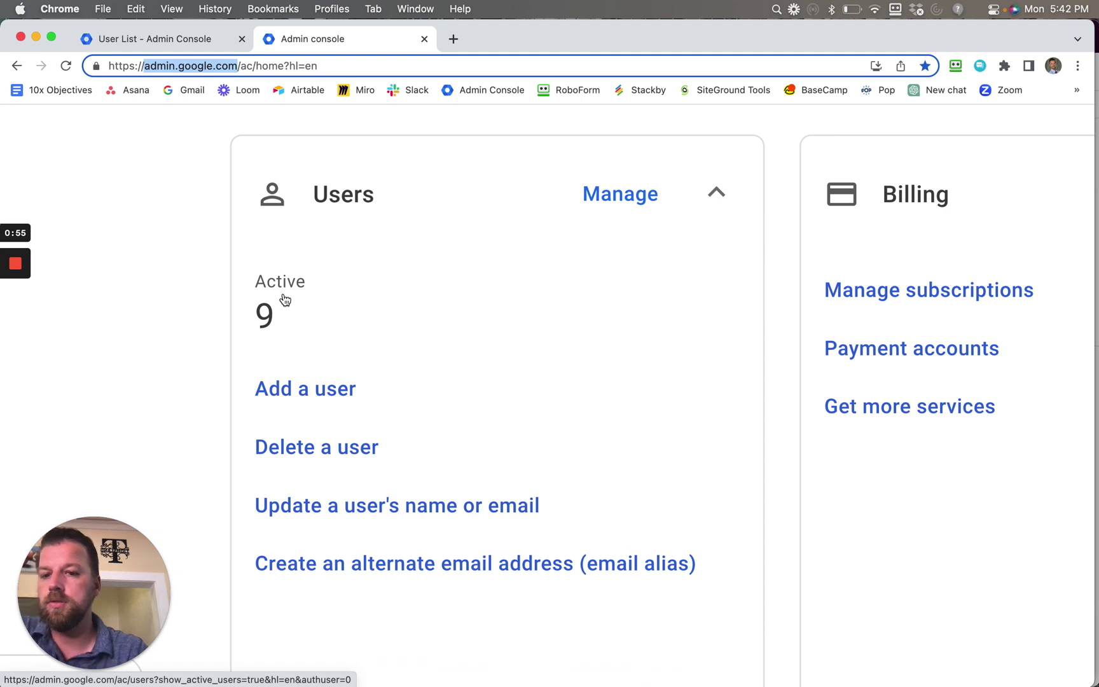
Dismiss the Users card context menu, open Add a user, and focus the First name field.
right_click(325, 400)
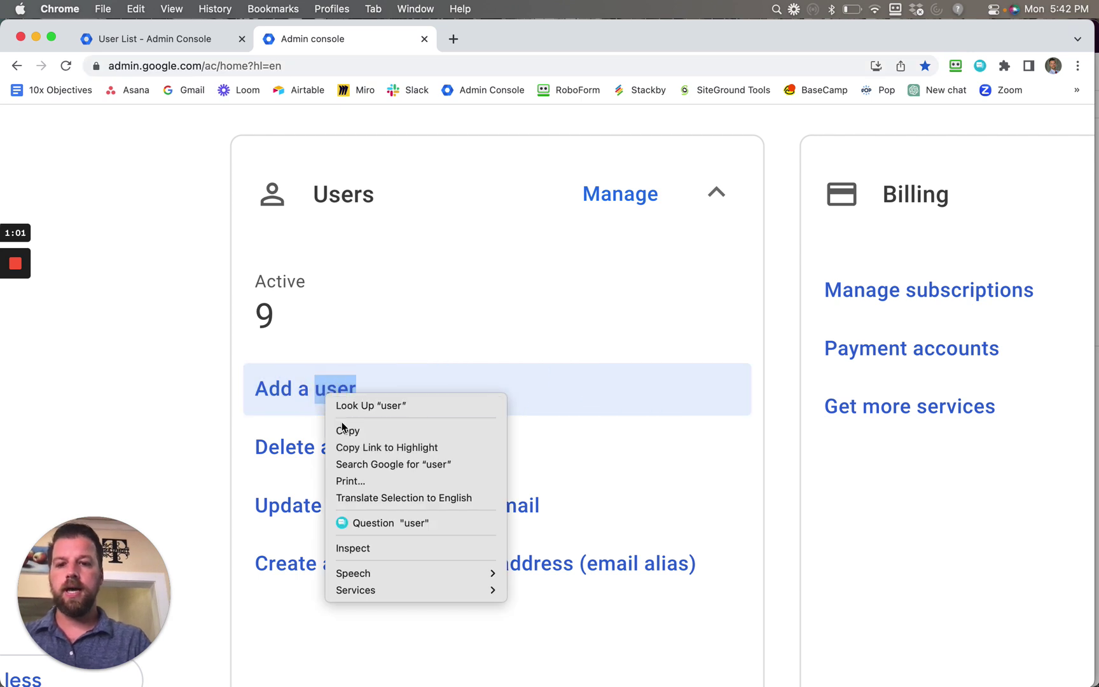
click(299, 390)
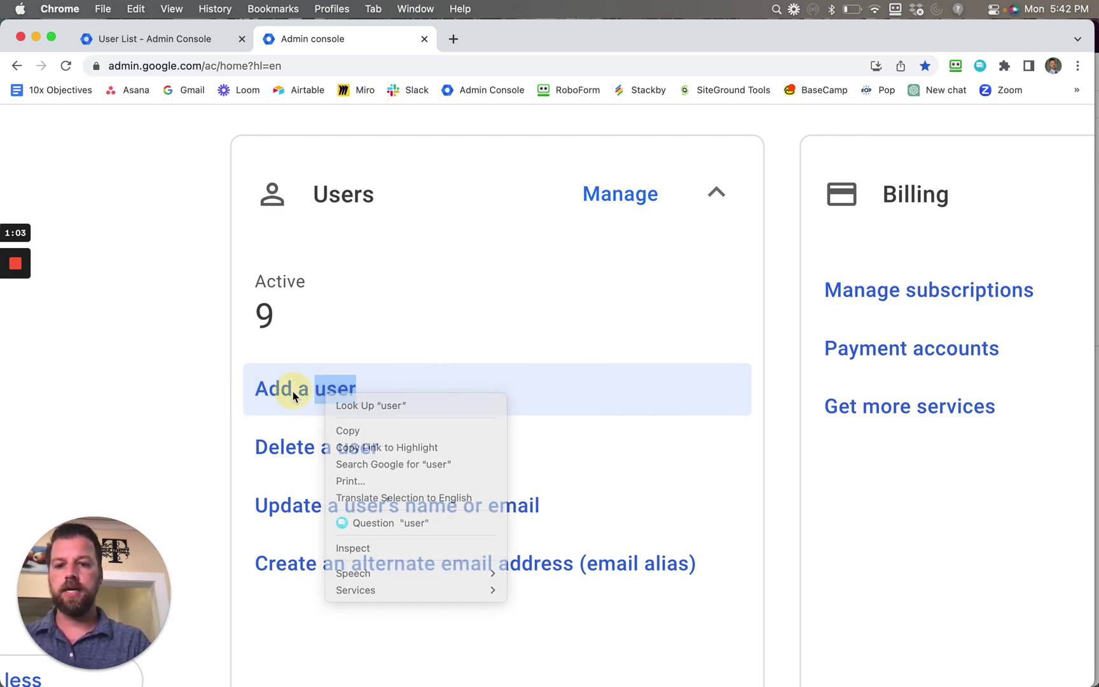
click(294, 395)
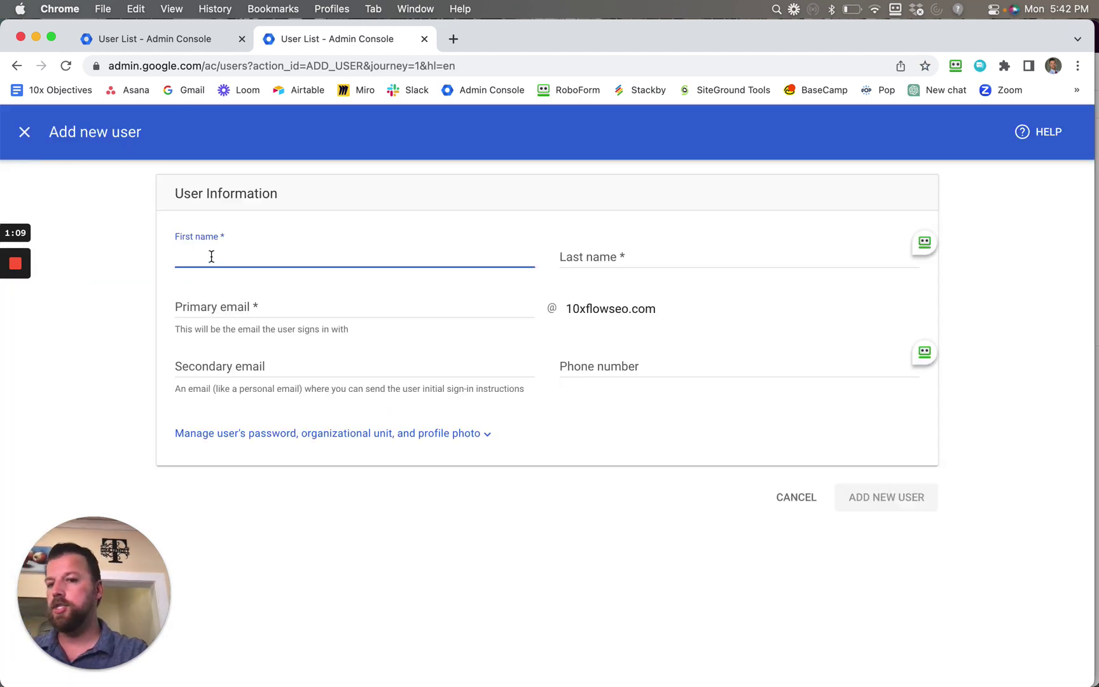
click(211, 256)
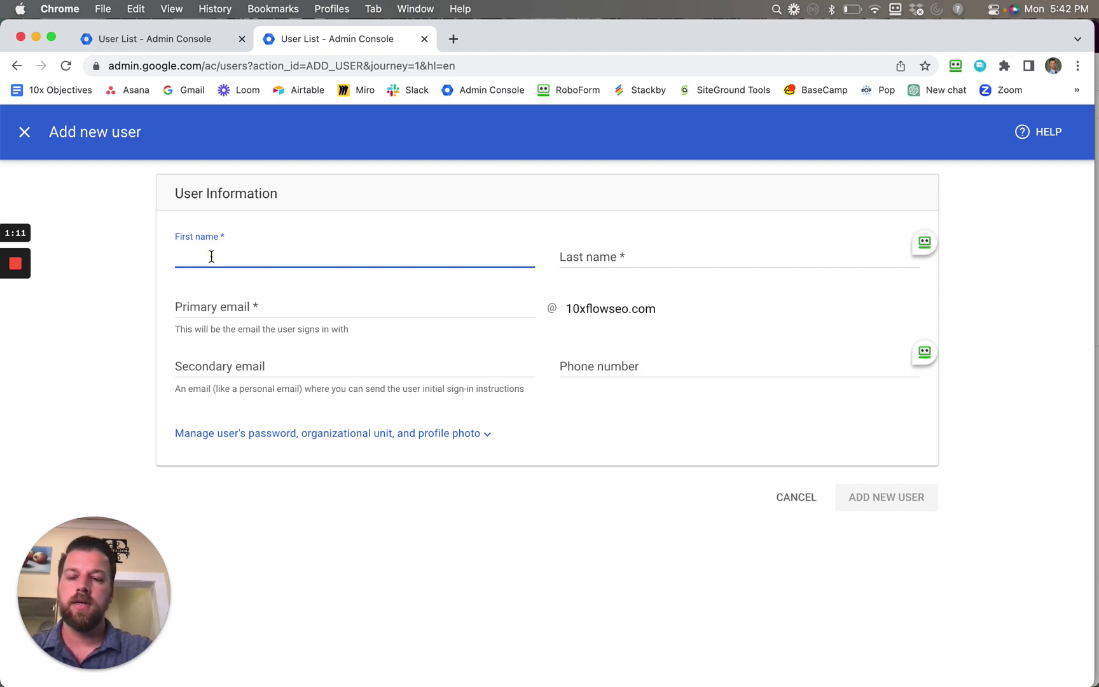
Enter the new user's first and last name, then select the auto-filled primary email username.
key(Tab)
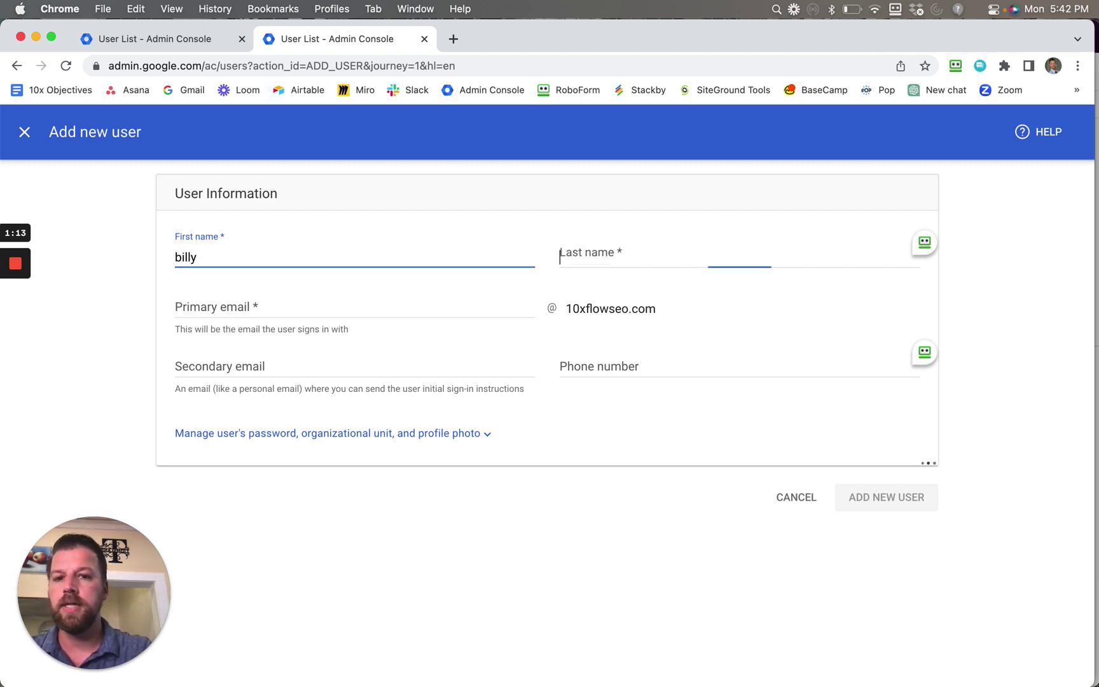
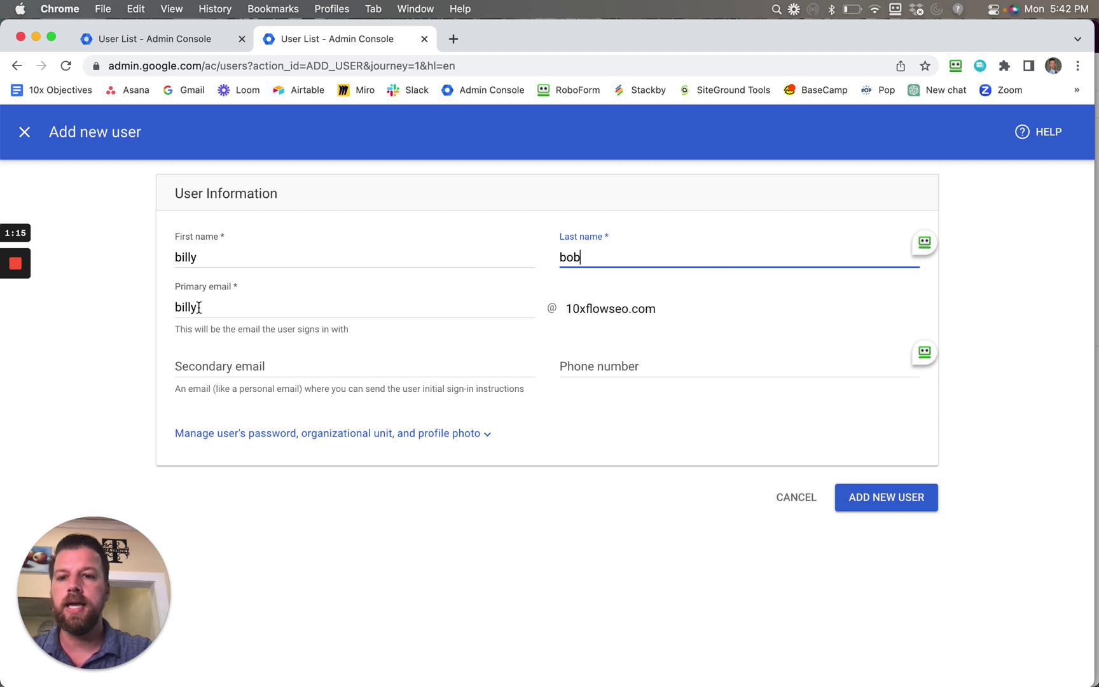
click(199, 307)
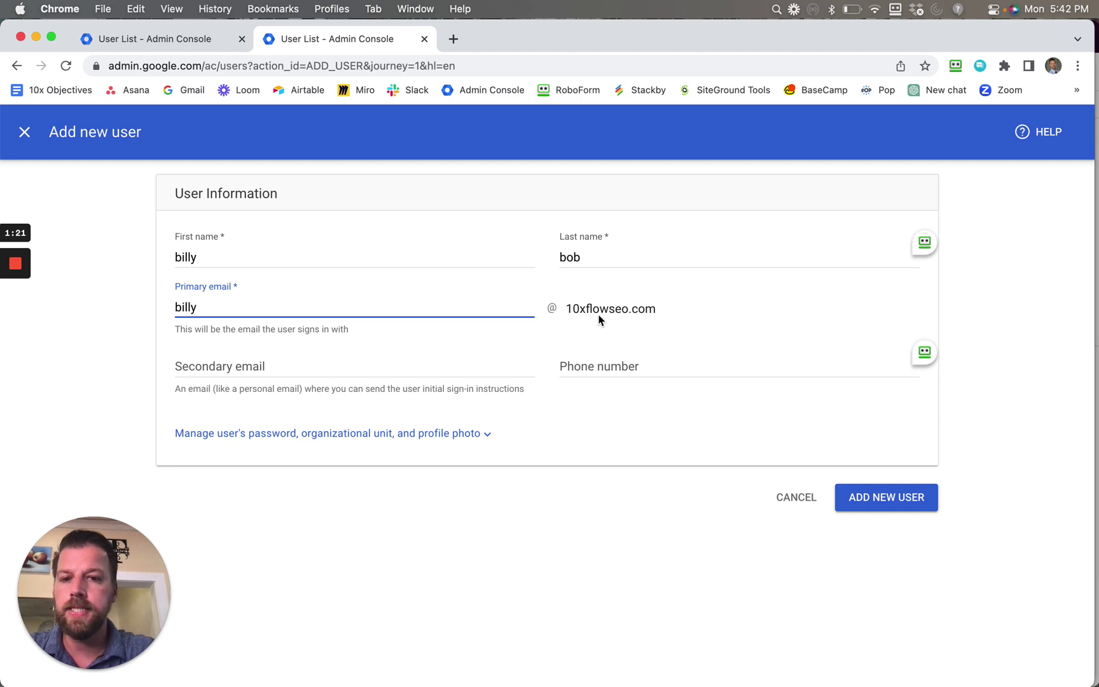
double_click(190, 308)
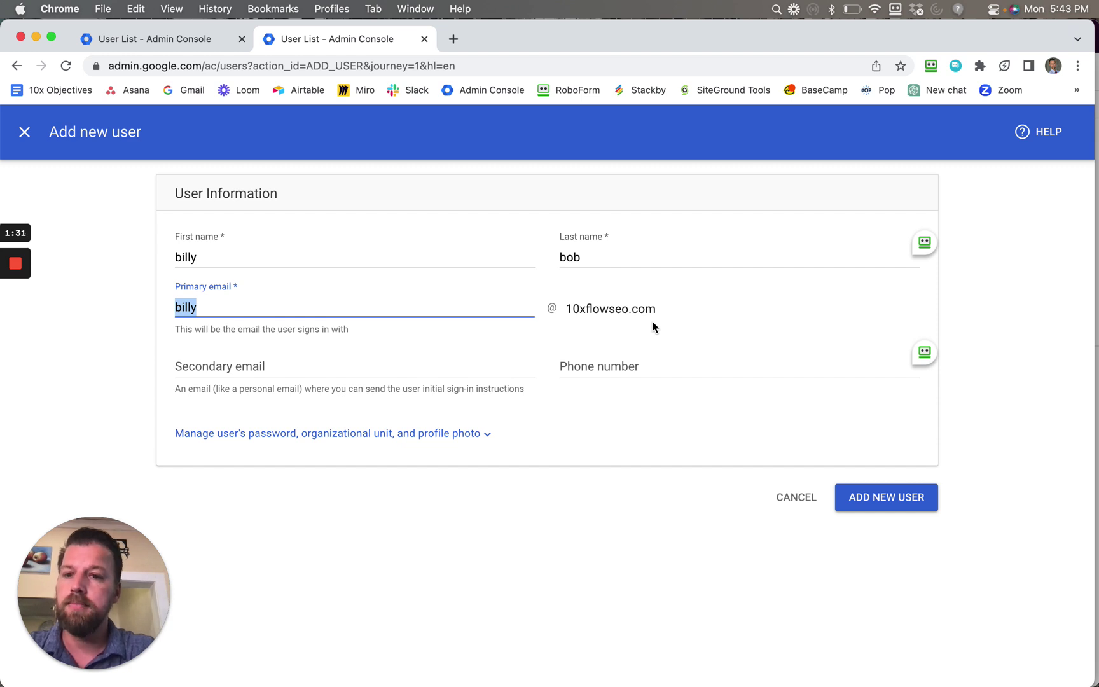
click(211, 362)
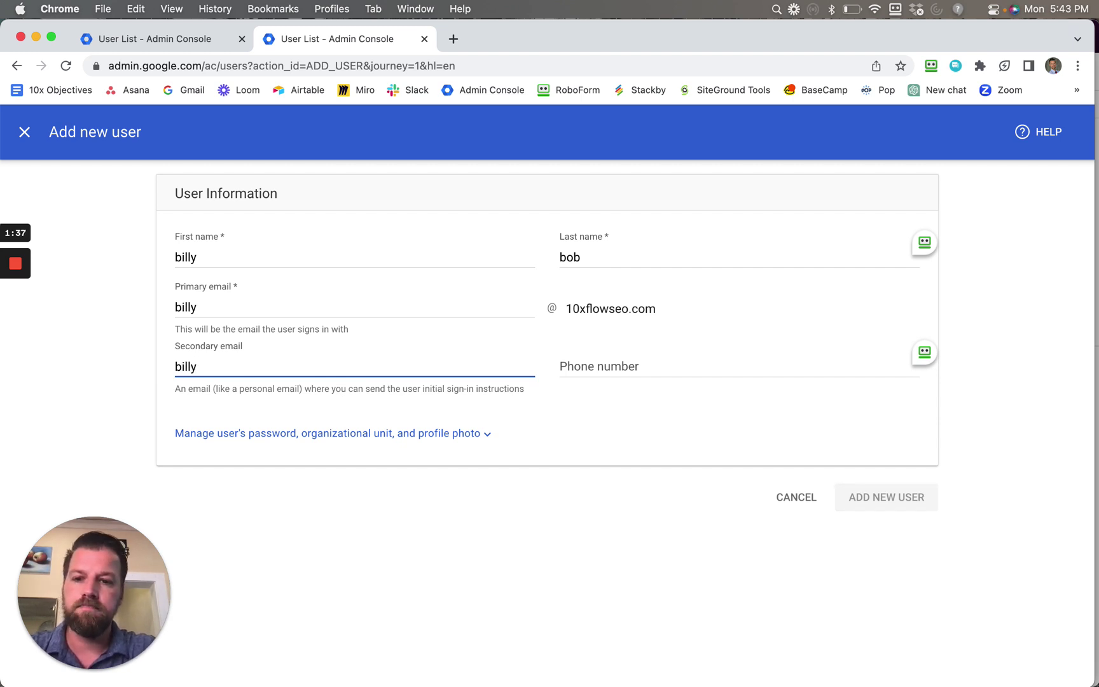
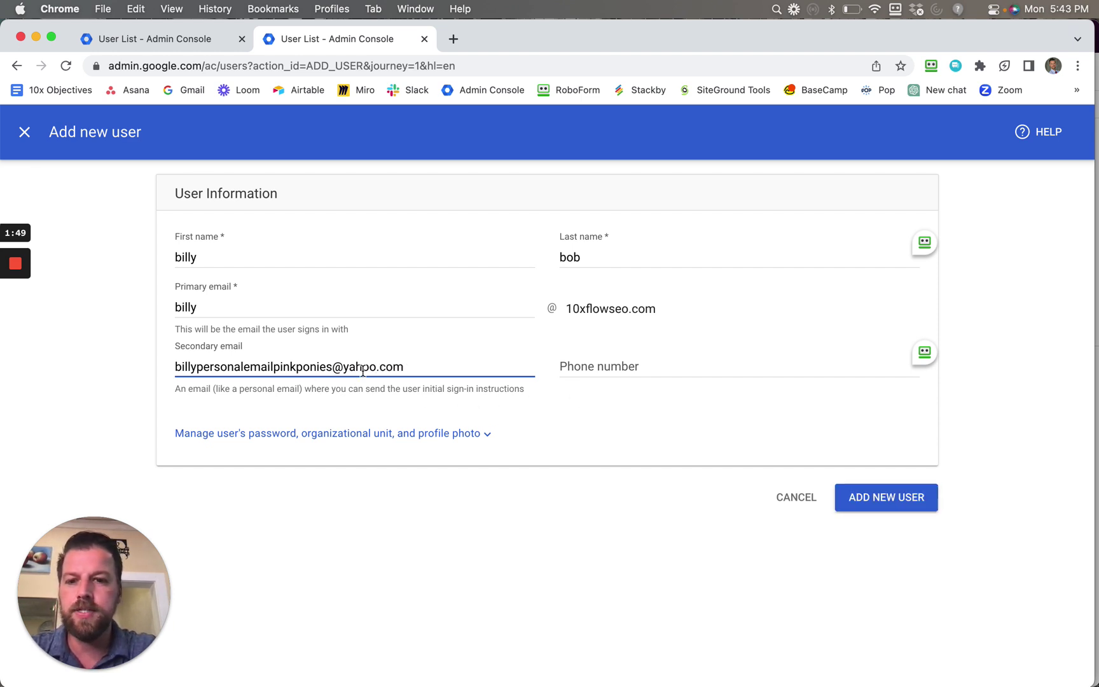
Enter the user's personal Yahoo address as the secondary email, correcting its ending to .com.
drag(428, 368, 376, 367)
drag(230, 354, 164, 370)
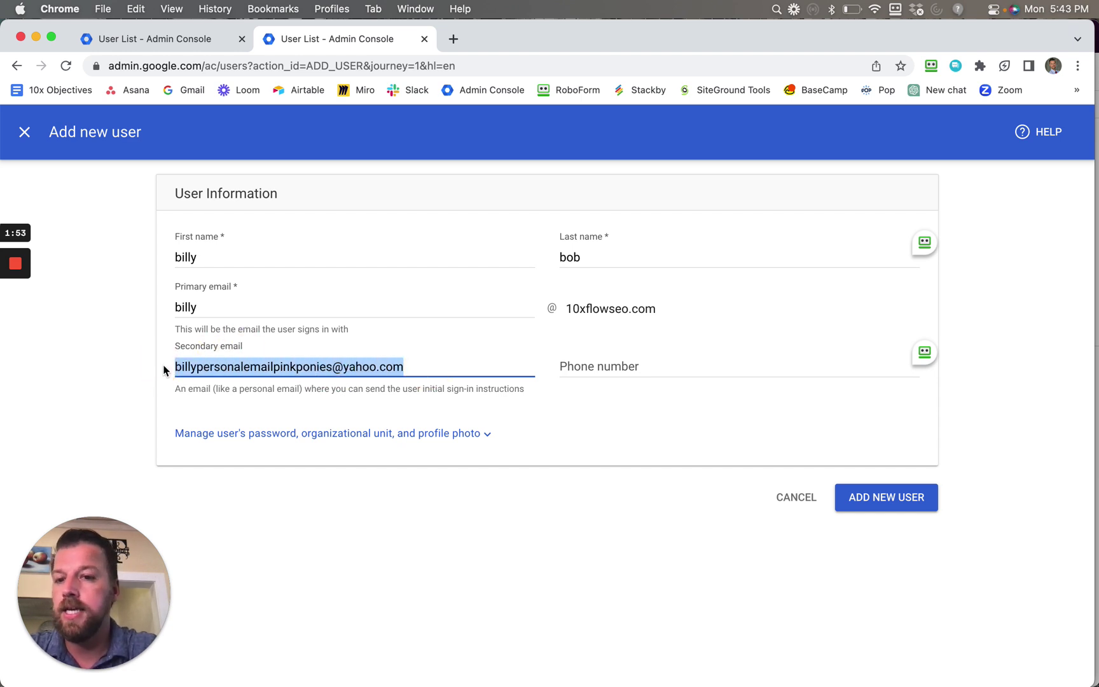
click(184, 310)
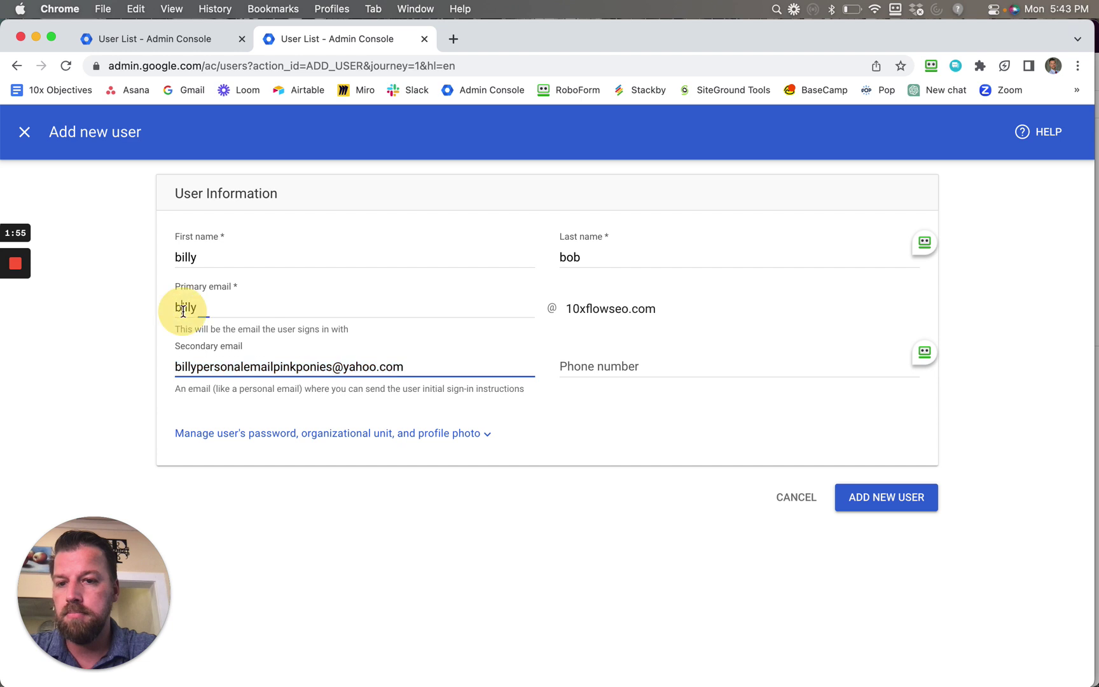
double_click(183, 309)
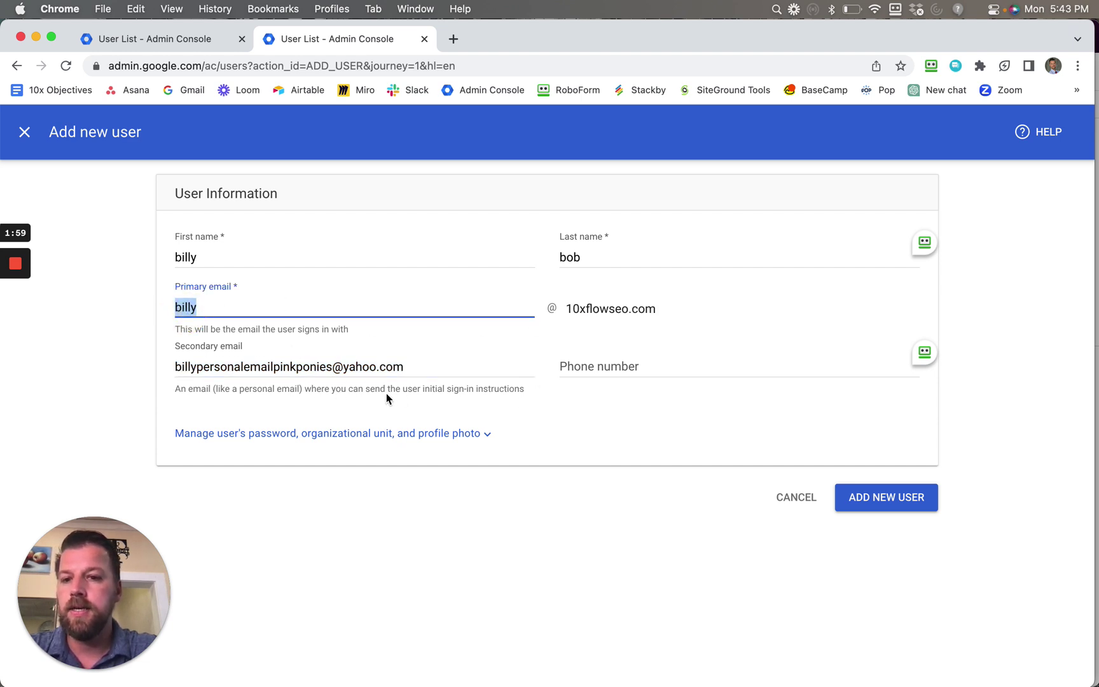
click(616, 366)
click(295, 358)
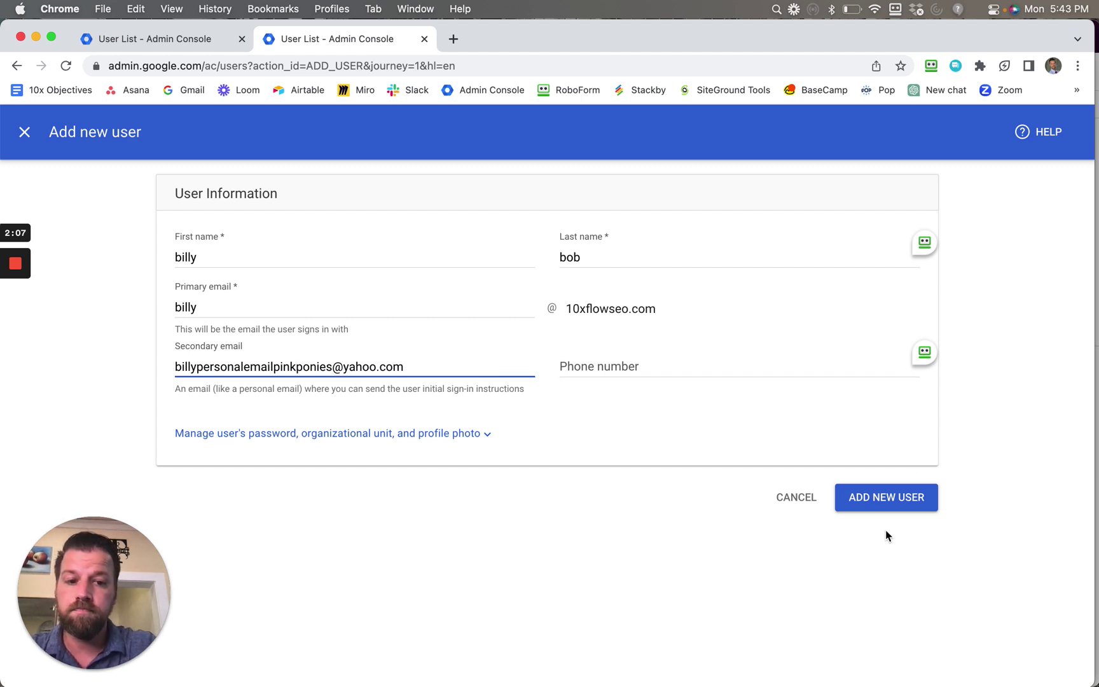
click(832, 546)
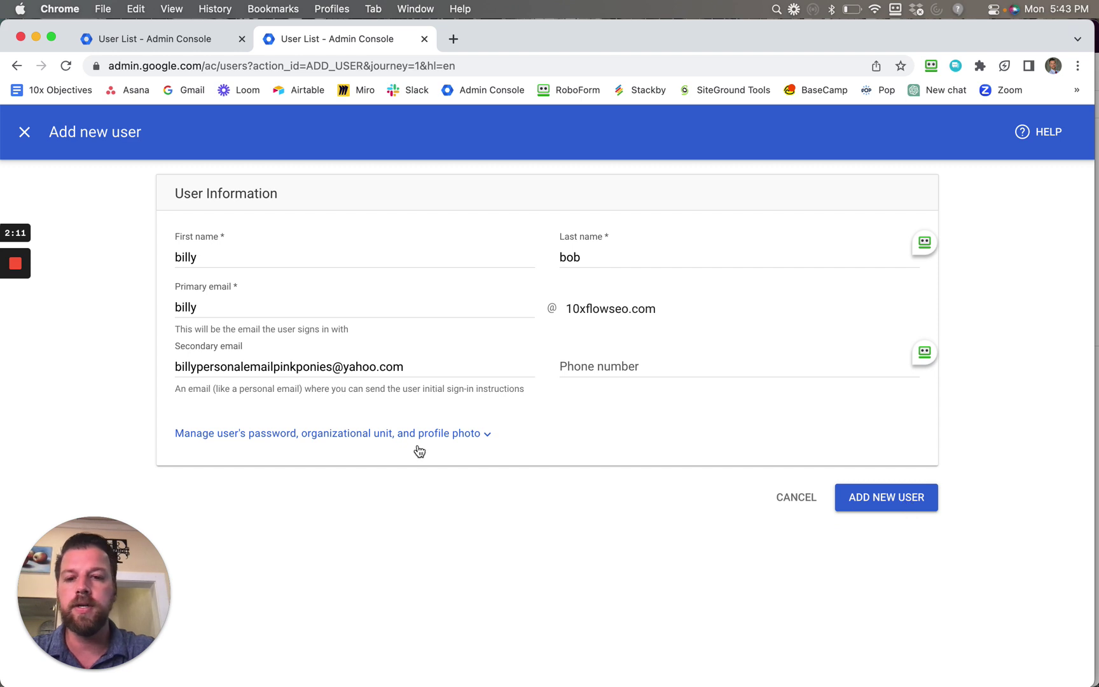
click(454, 39)
Type gmail into the new tab's address bar, erasing the mistyped attempts.
text(mai)
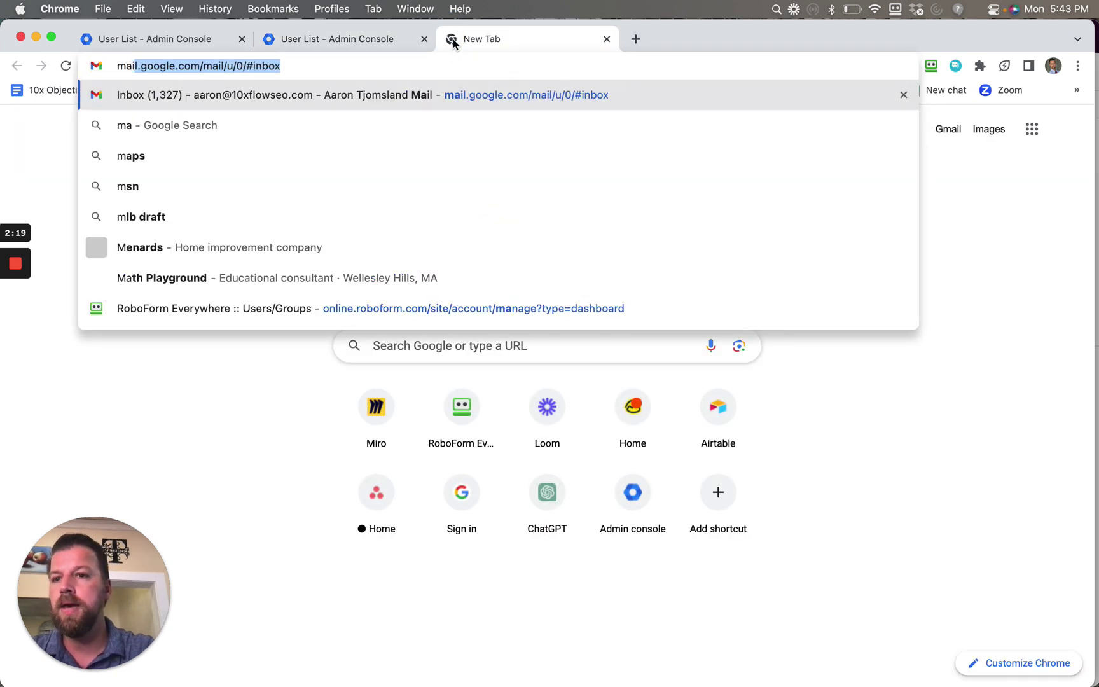
text(l.c)
key(BackSpace)
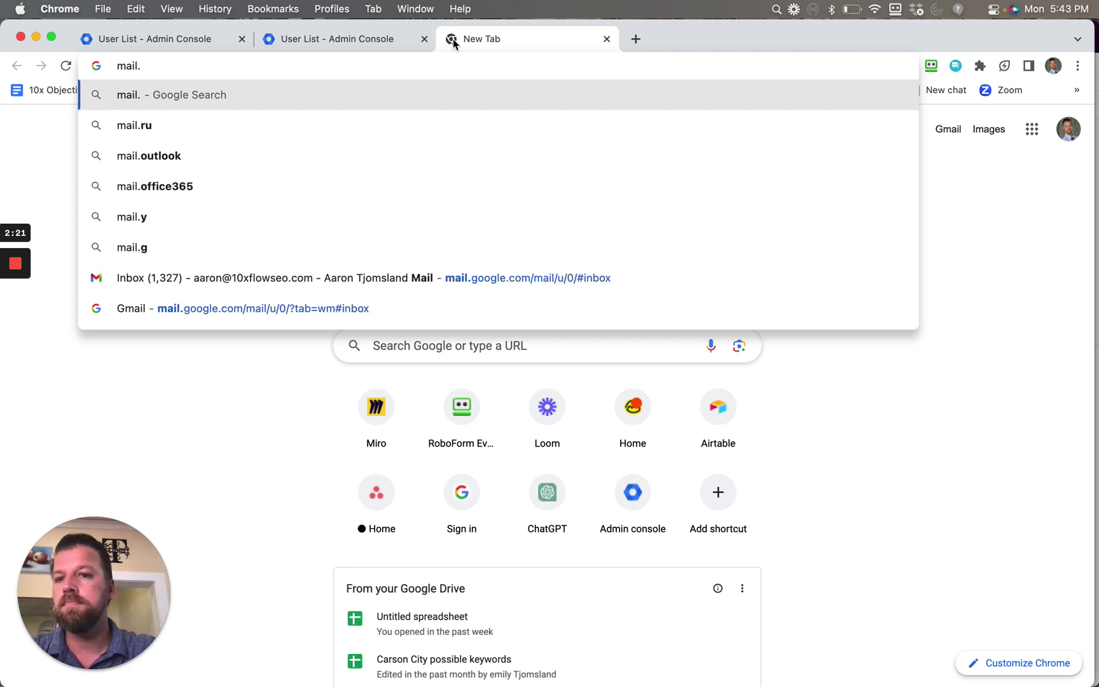
text(gm)
key(BackSpace)
key(BackSpace)
key(BackSpace)
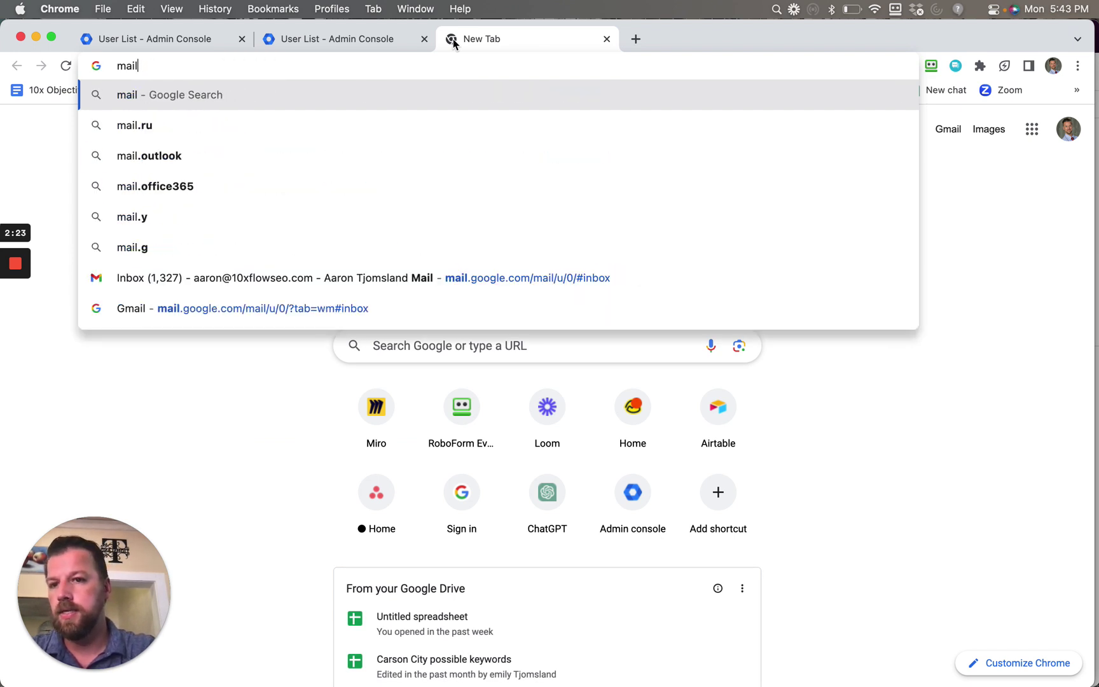
key(BackSpace)
key(BackSpace)
key(BackSpace)
key(BackSpace)
text(gmail)
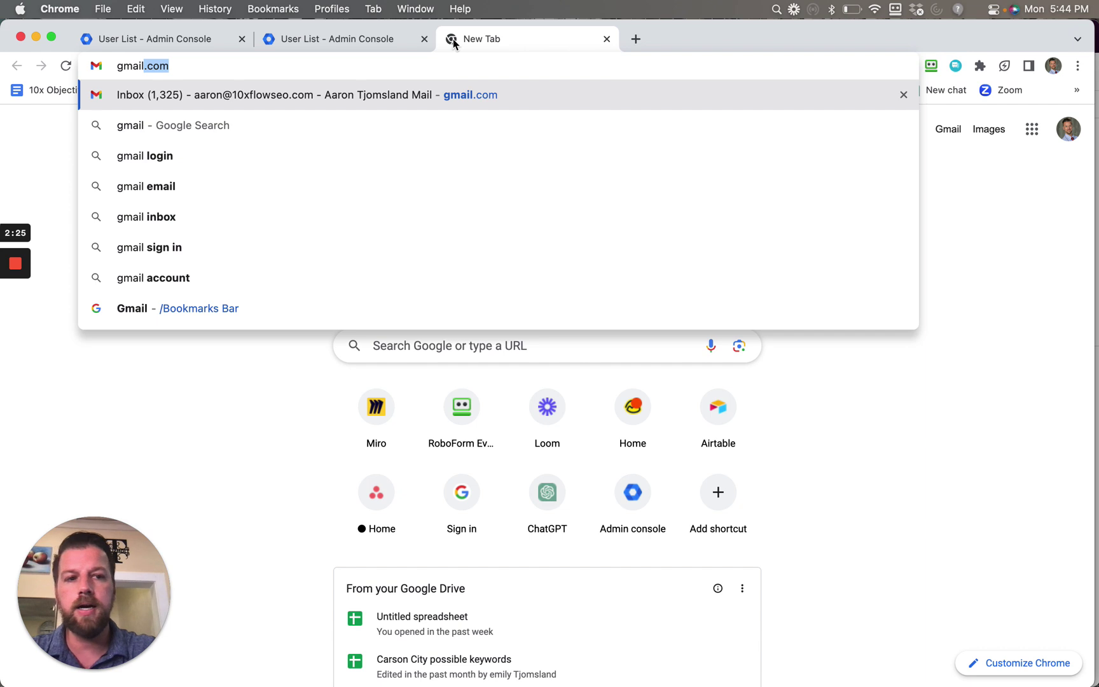
Close the extra tab and cancel the Add new user form without saving.
click(606, 39)
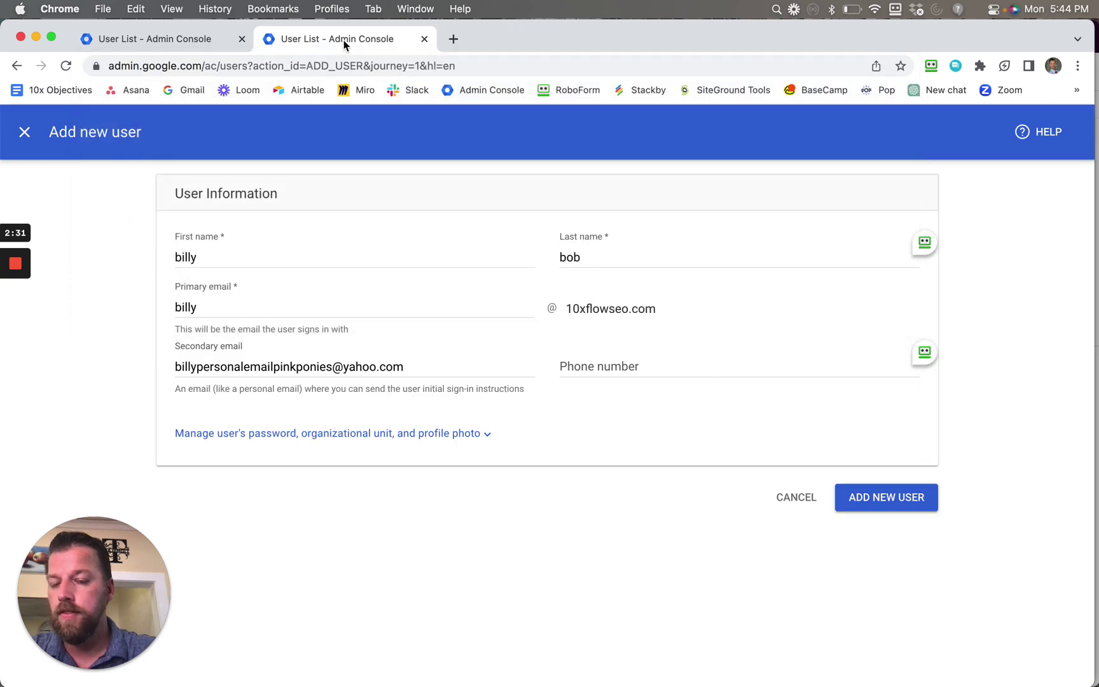
click(178, 367)
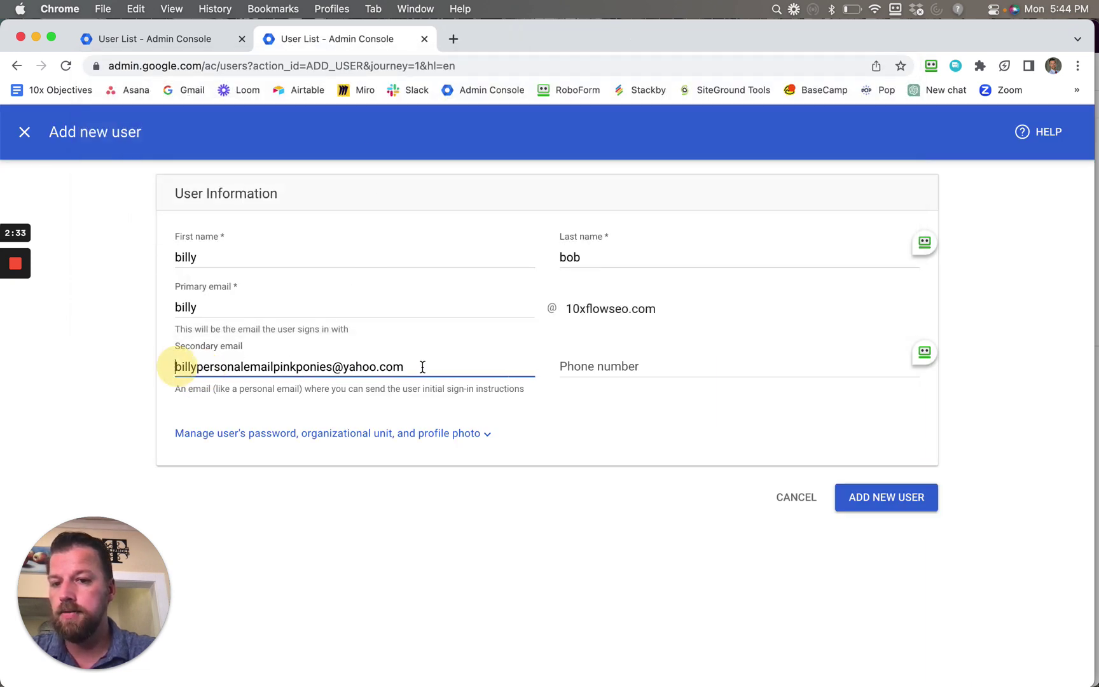
shift+click(461, 366)
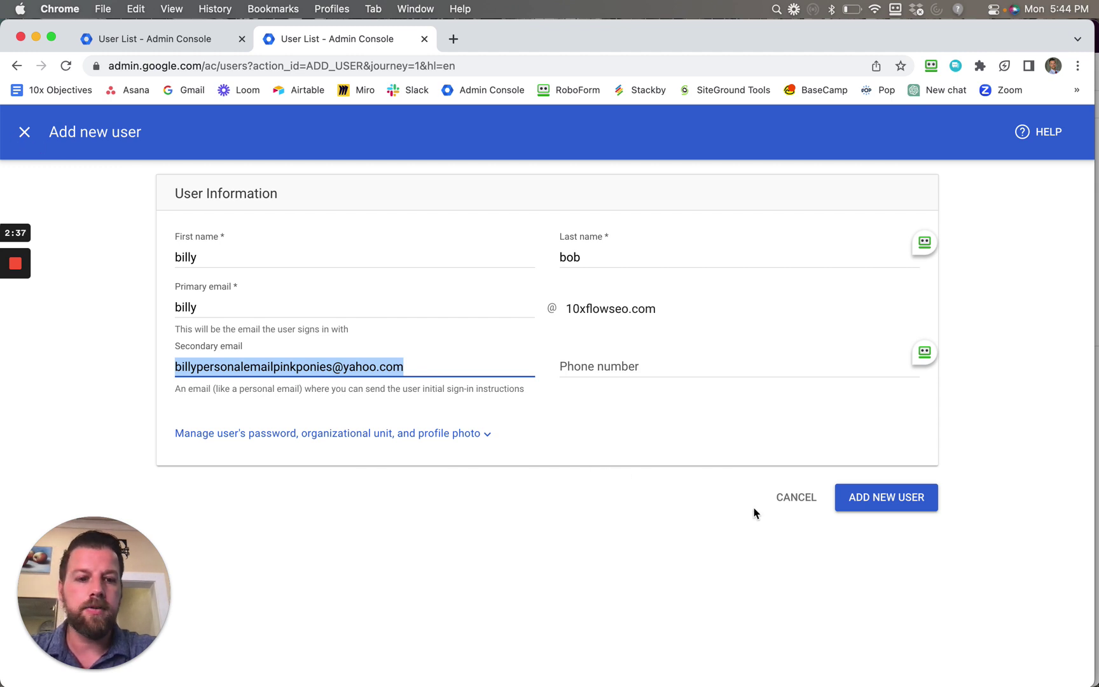
click(804, 502)
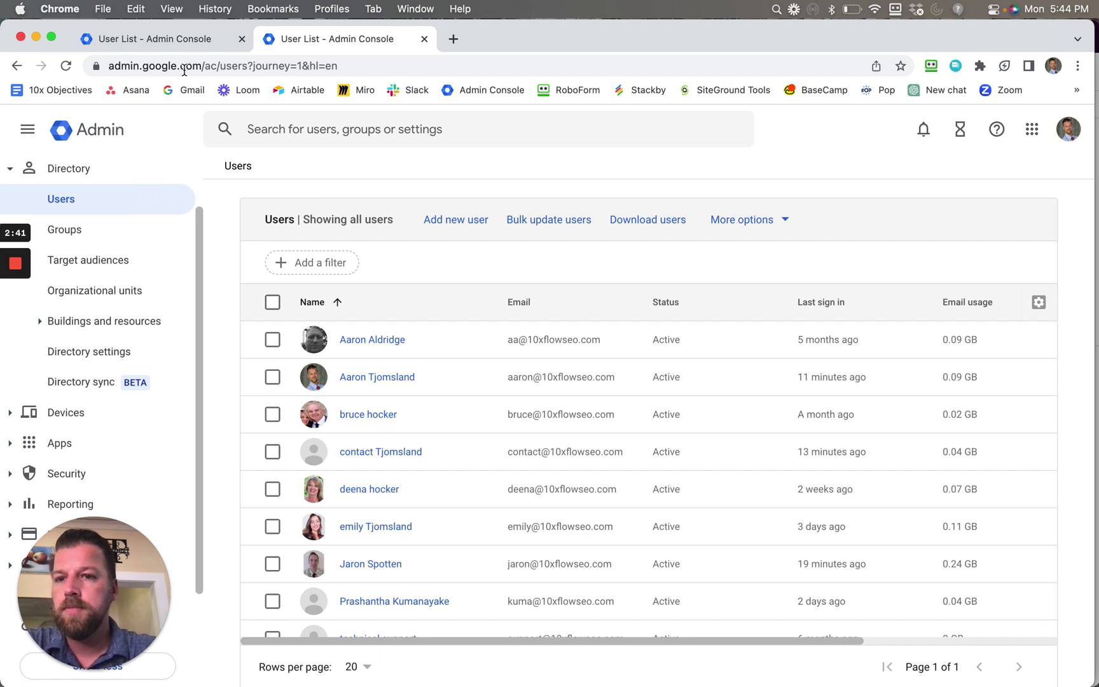
click(83, 205)
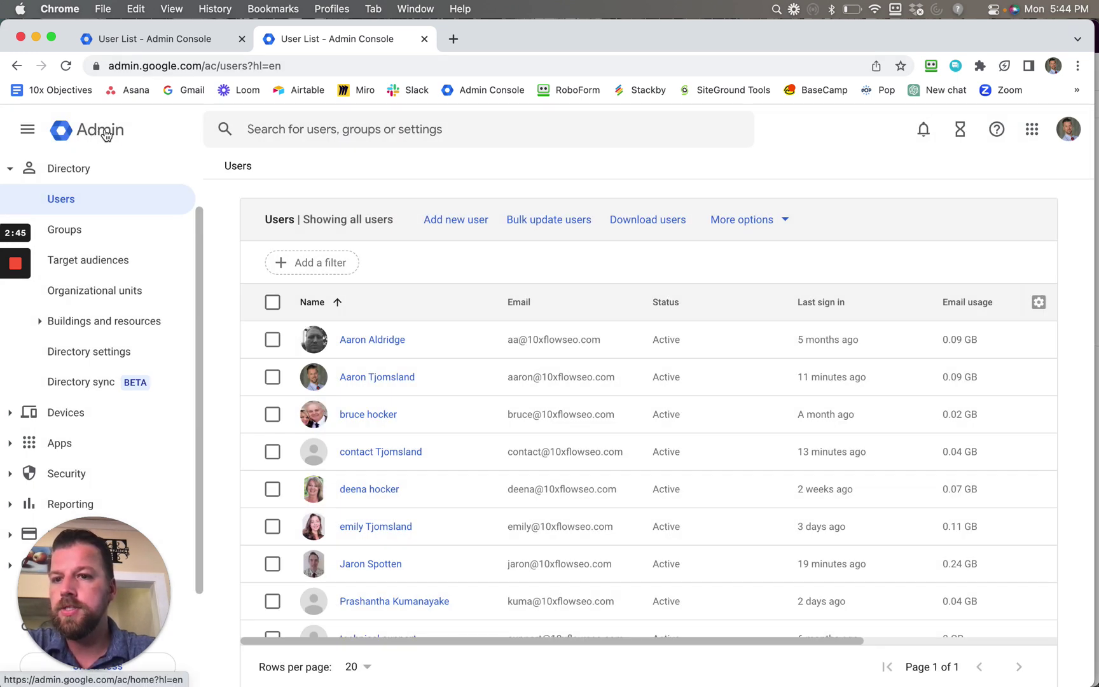
click(101, 130)
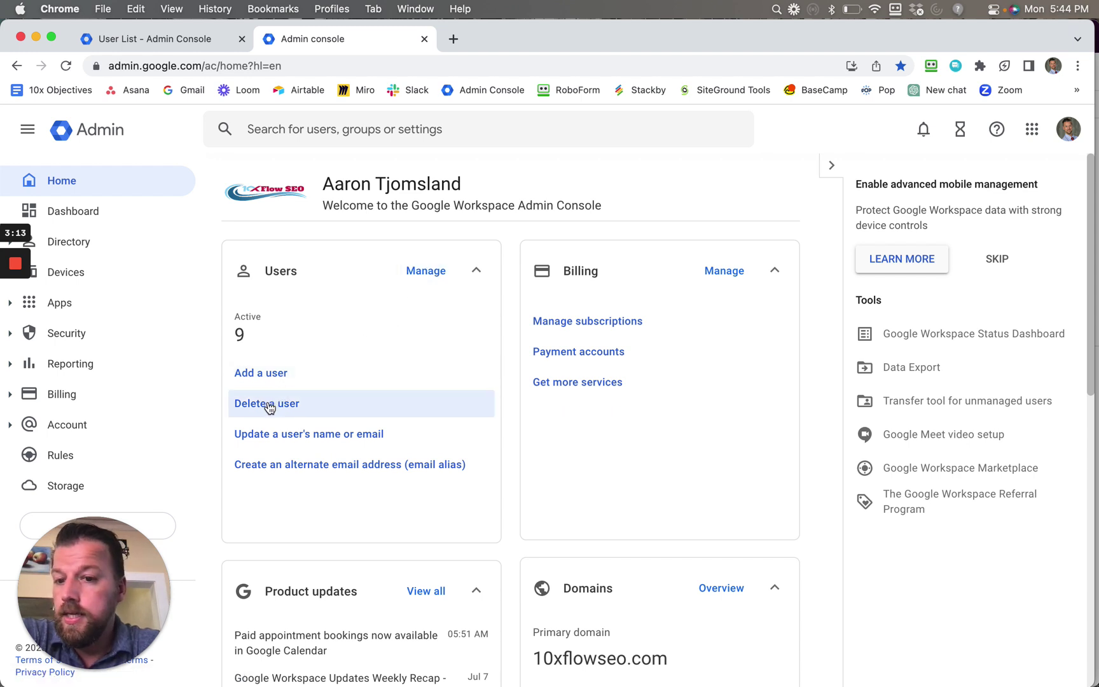
click(425, 271)
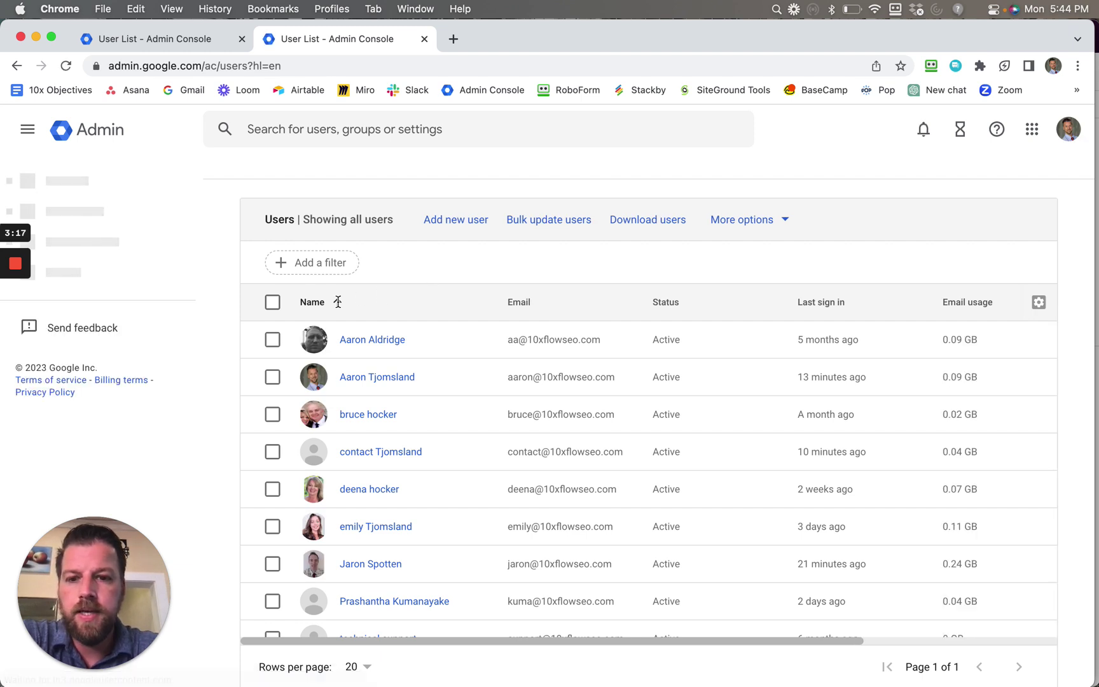
Check the first user in the list and choose Delete selected users from More options.
click(272, 341)
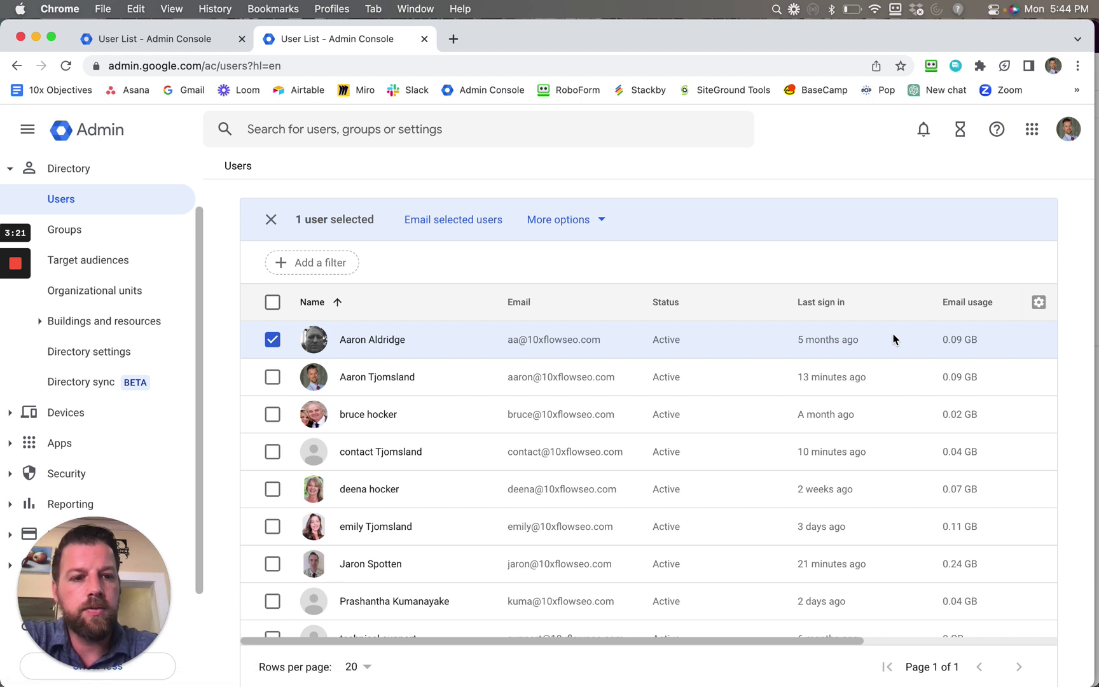
scroll(893, 339, down, 1)
scroll(894, 339, up, 1)
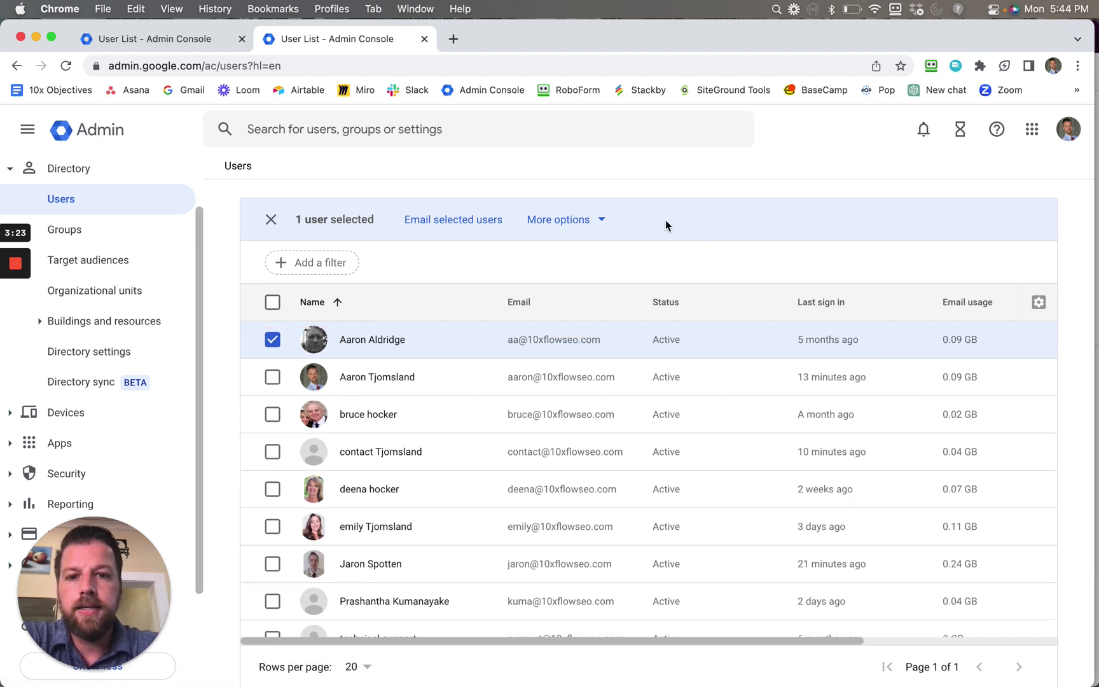
click(601, 219)
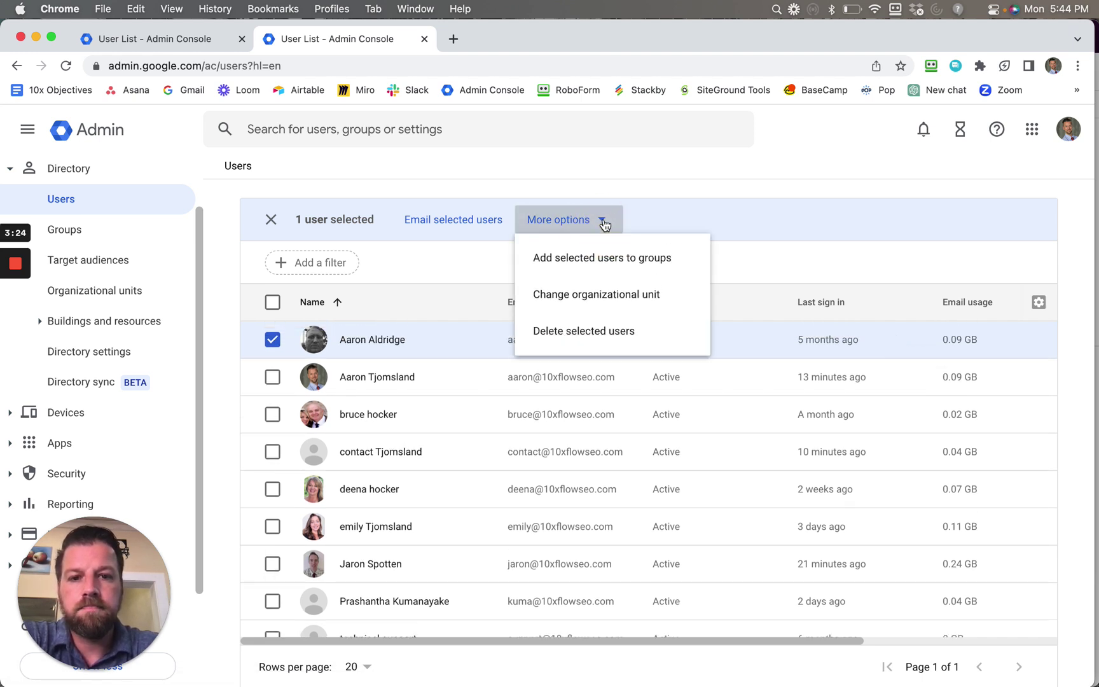
click(606, 342)
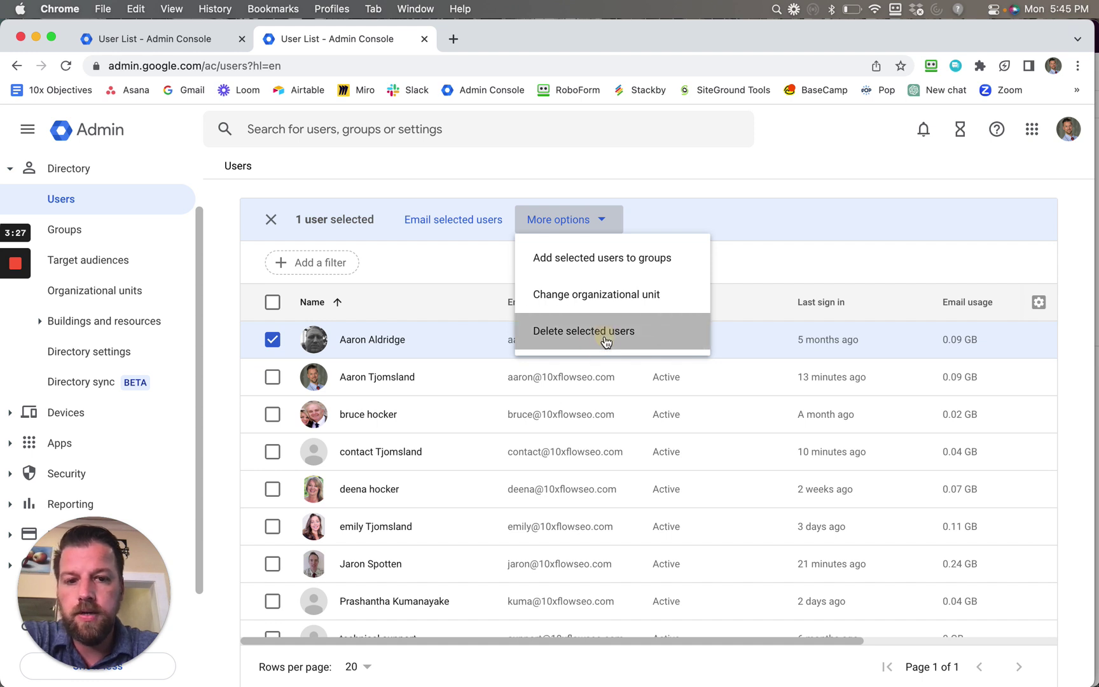
Delete the user, transferring their data, unshared files and calendar resources to the admin account.
scroll(606, 342, down, 5)
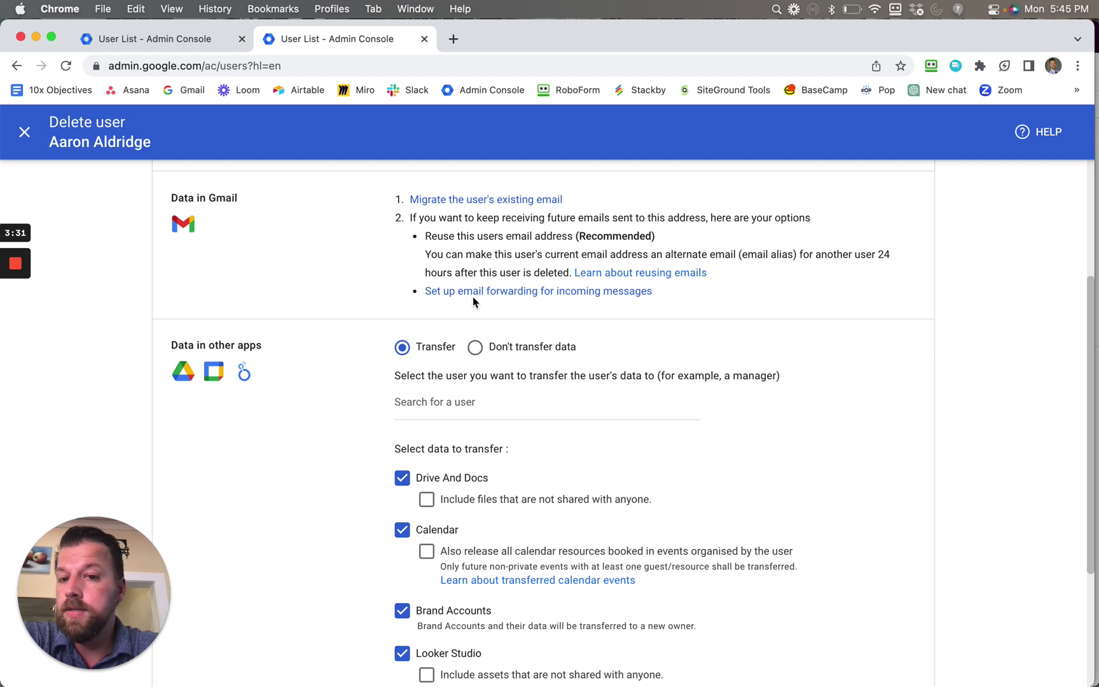
scroll(432, 352, down, 1)
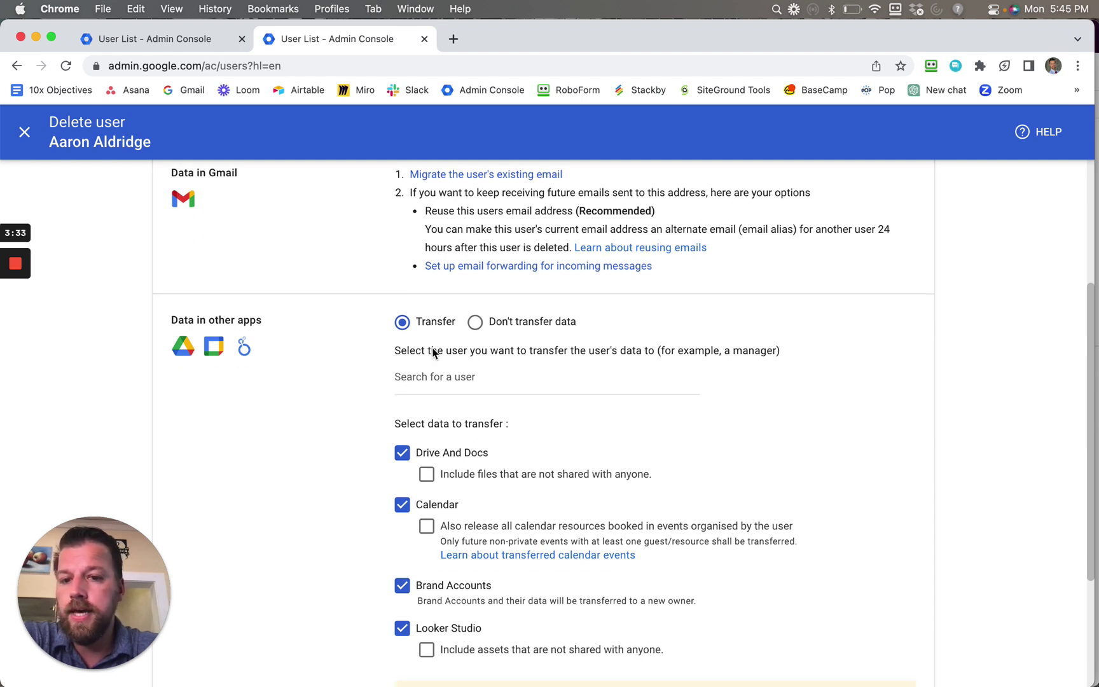
scroll(432, 352, down, 3)
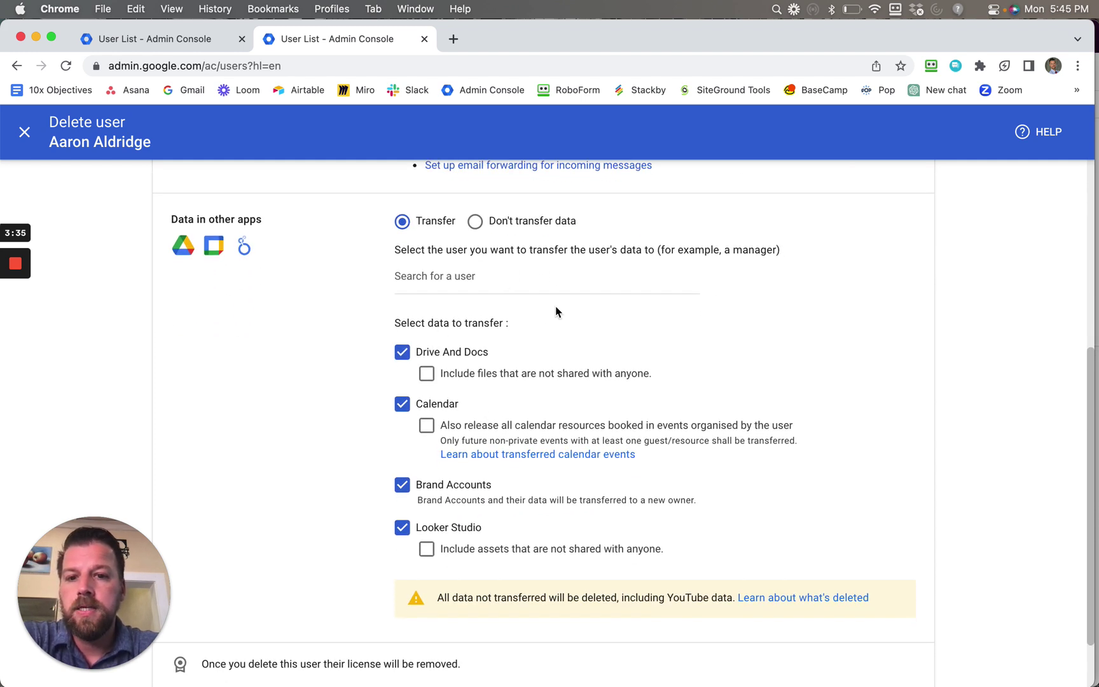
scroll(555, 312, down, 1)
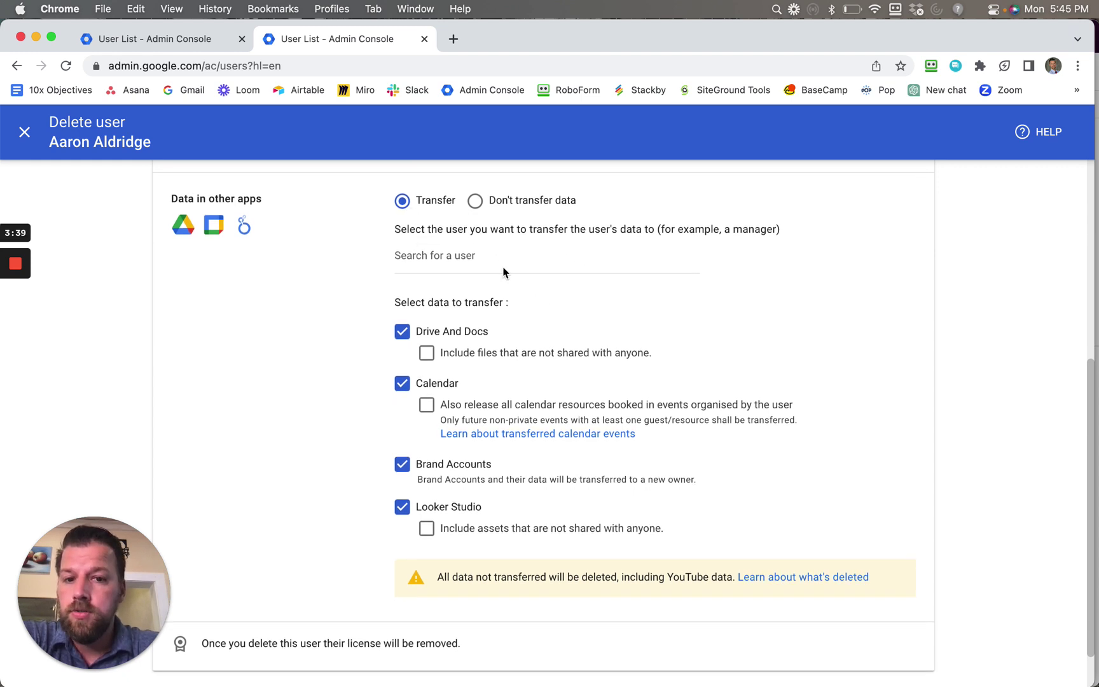
click(455, 262)
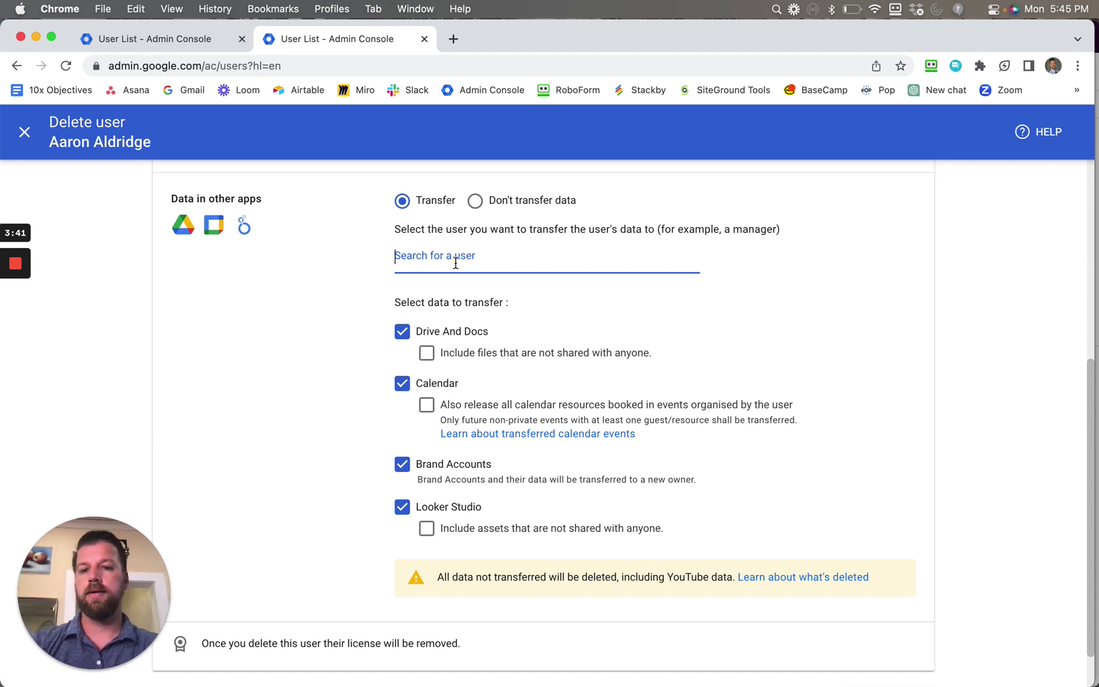
text(aaron)
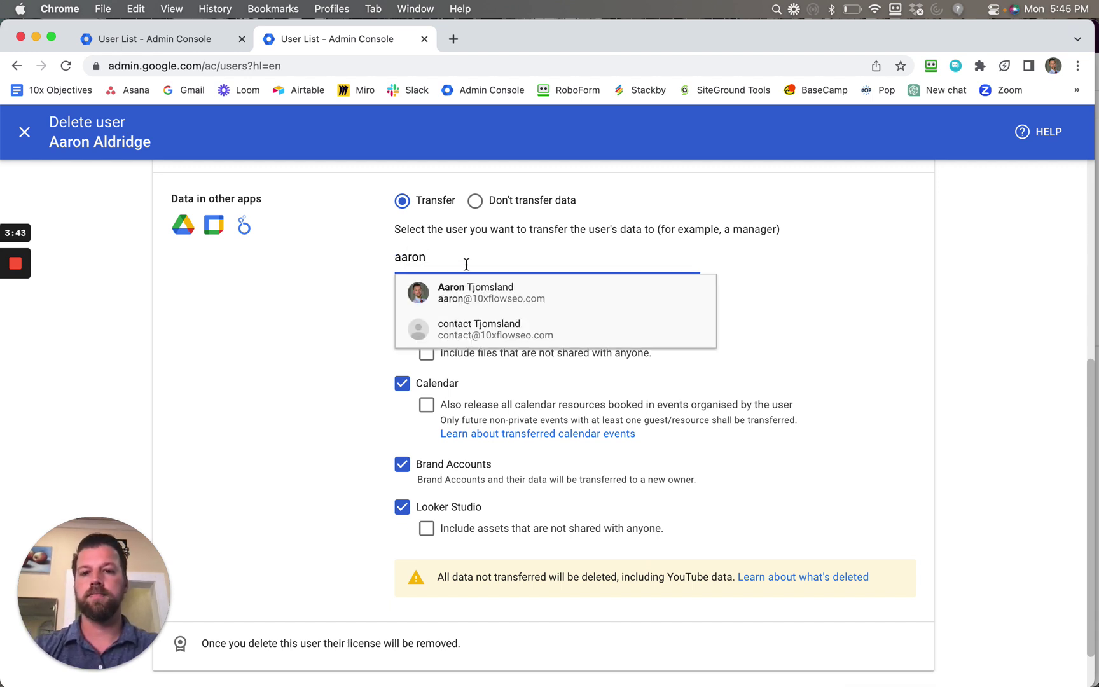
click(496, 294)
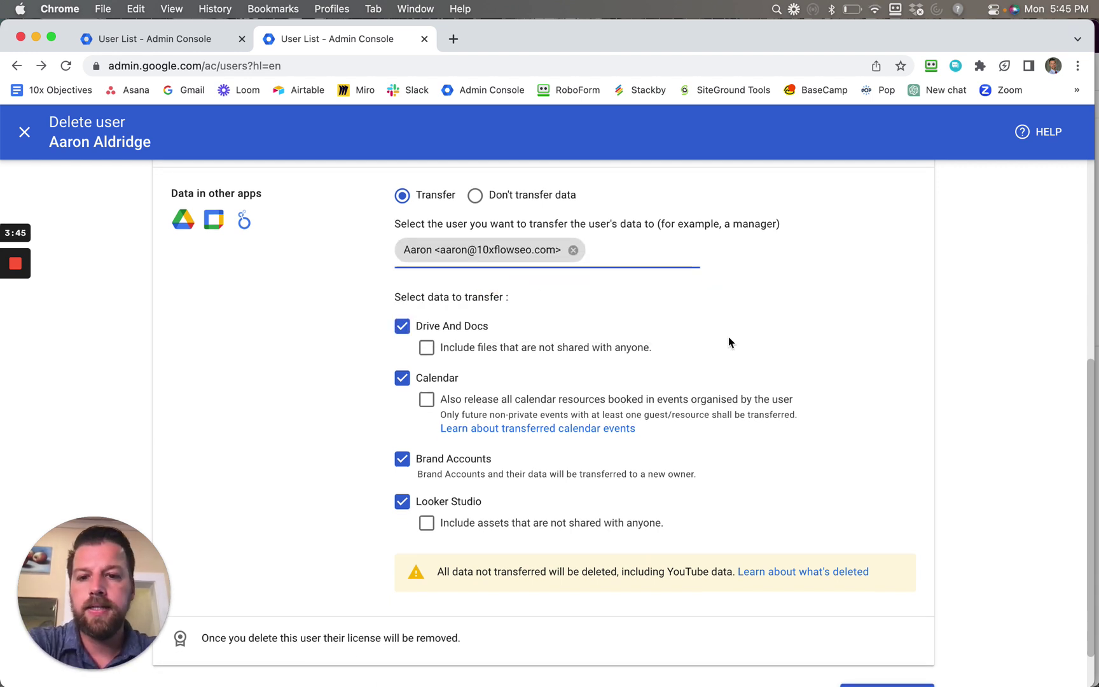
scroll(728, 341, down, 2)
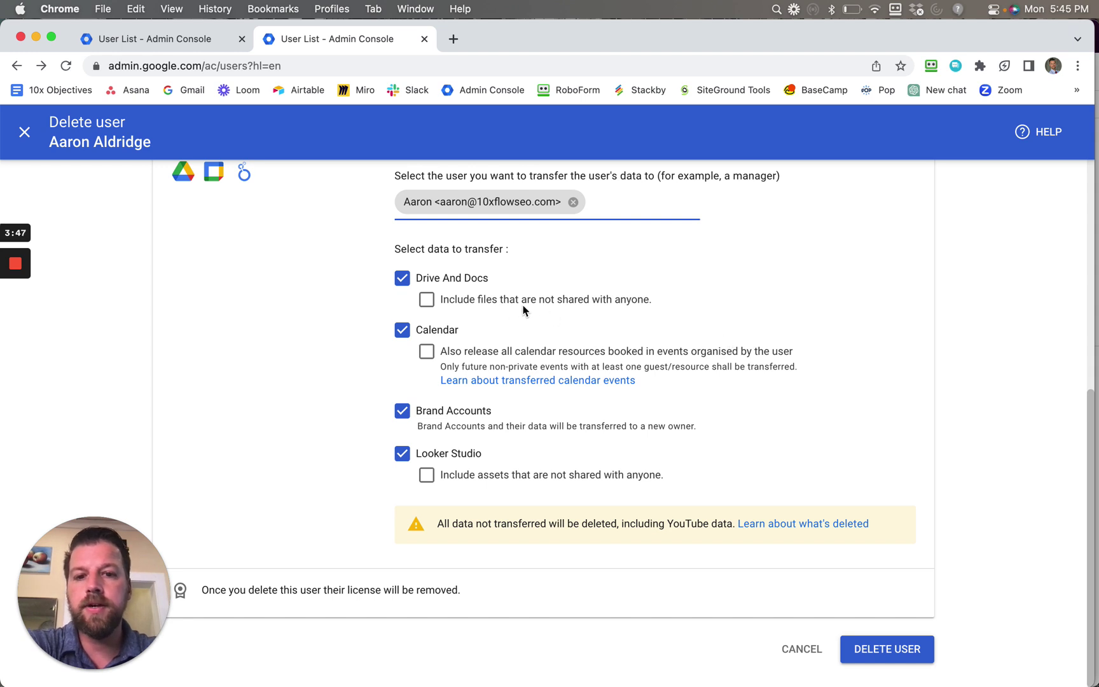
click(433, 303)
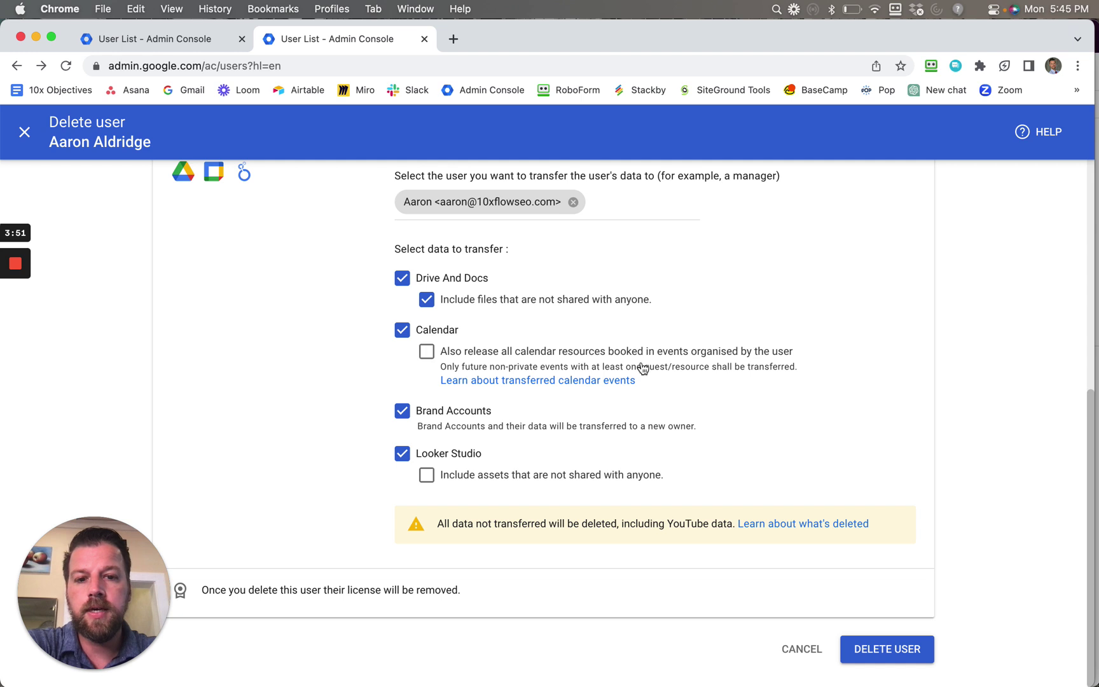
click(427, 353)
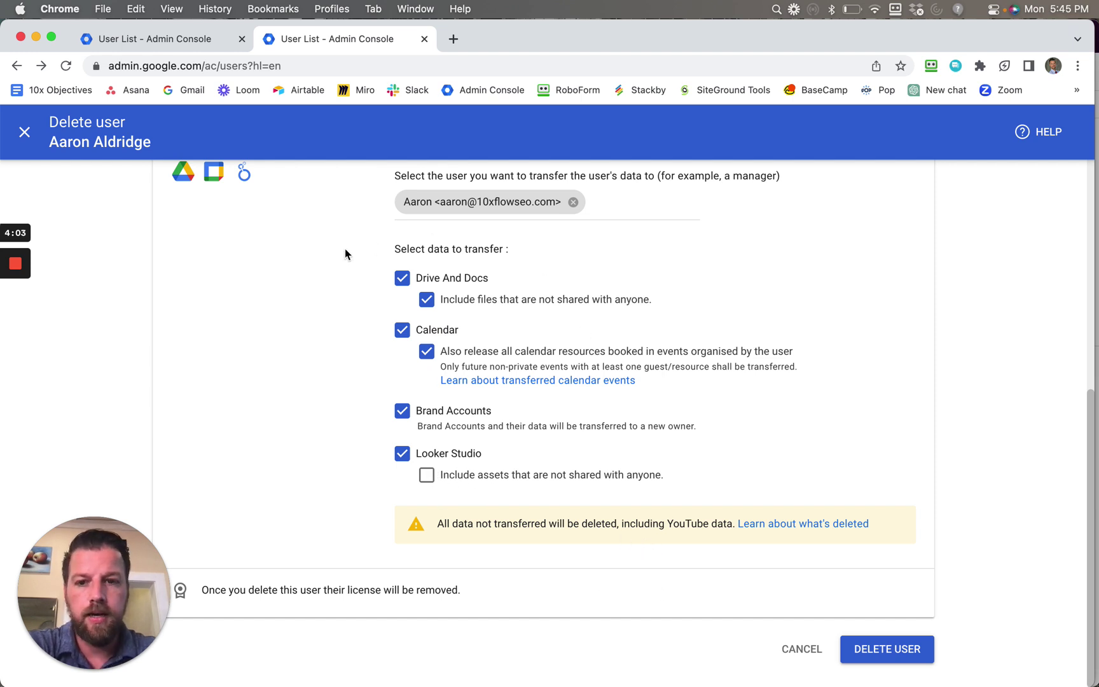
click(899, 653)
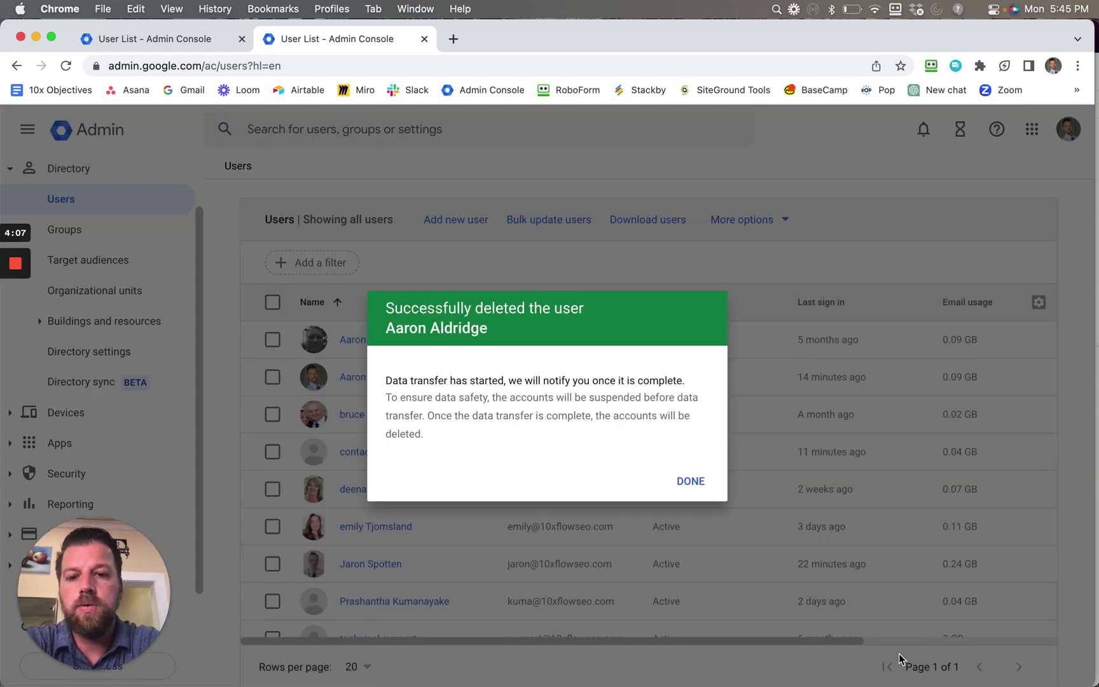
Dismiss the Successfully deleted the user confirmation with DONE.
click(688, 482)
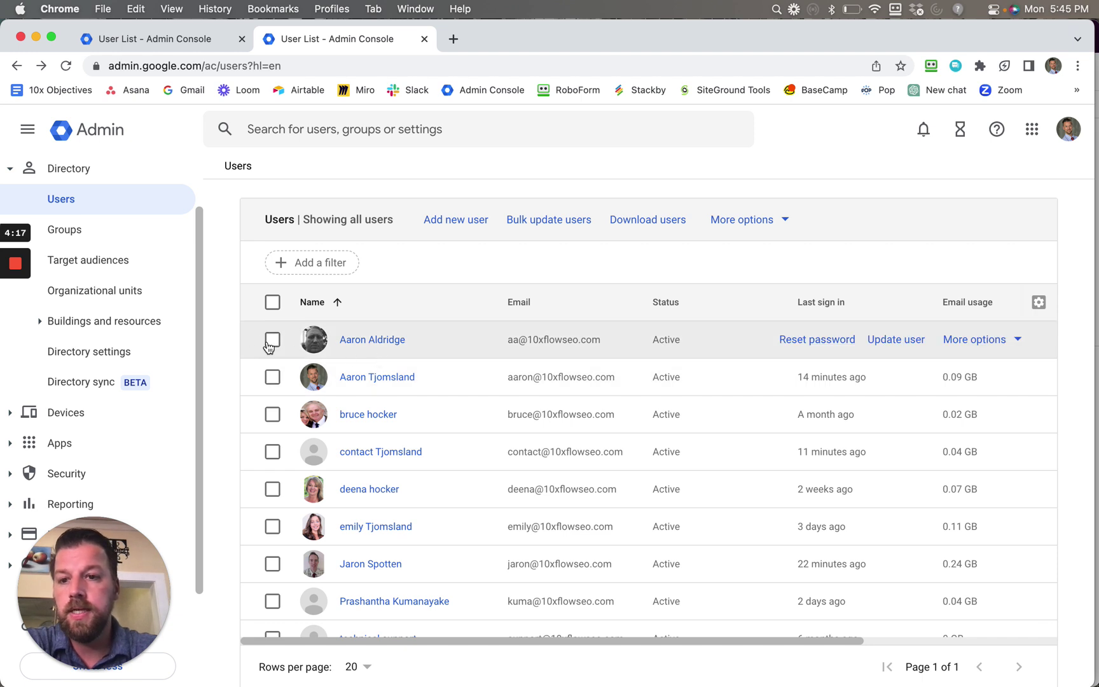
Refresh the Users list, confirm the top account shows Suspended by admin, and retry Delete user.
click(65, 66)
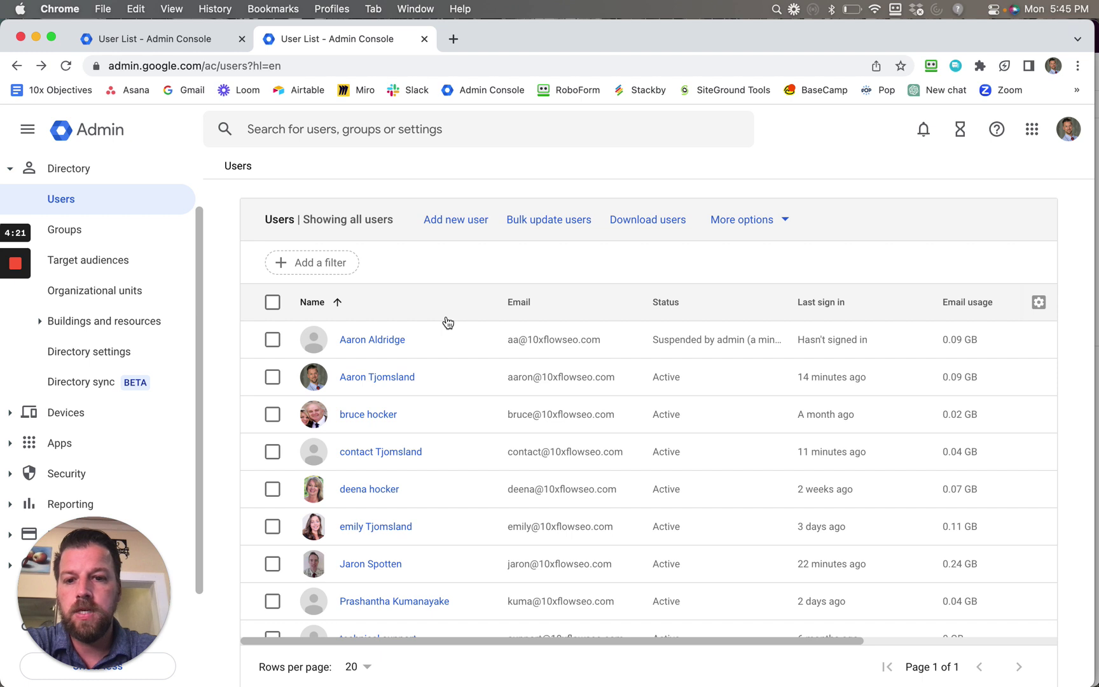
double_click(705, 343)
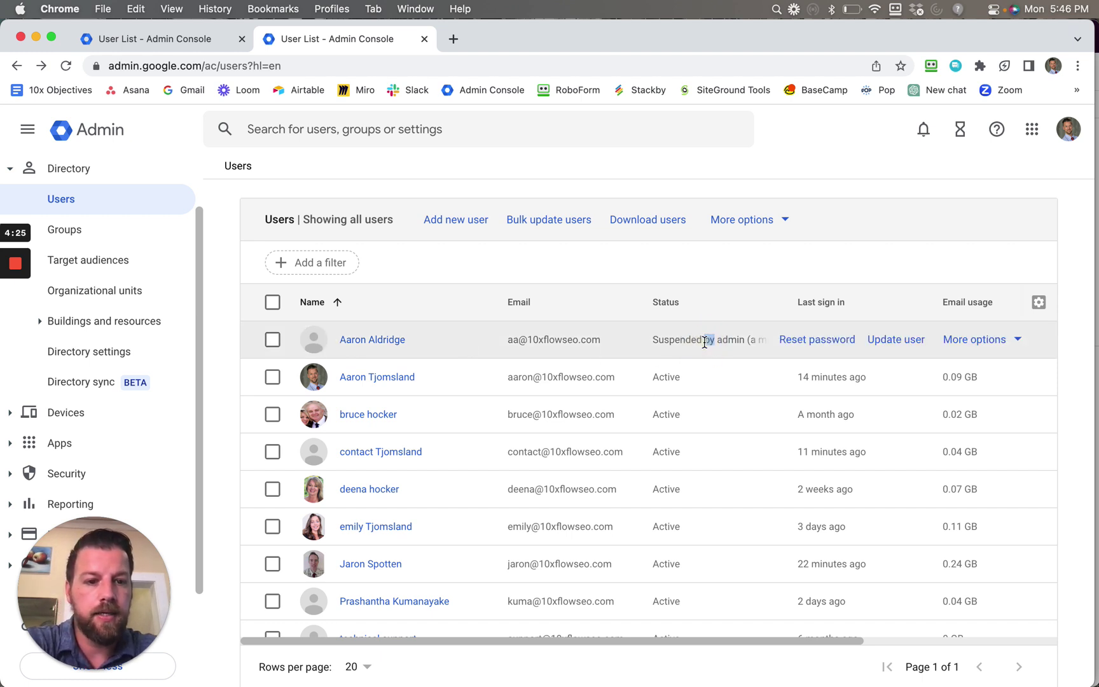
click(1019, 341)
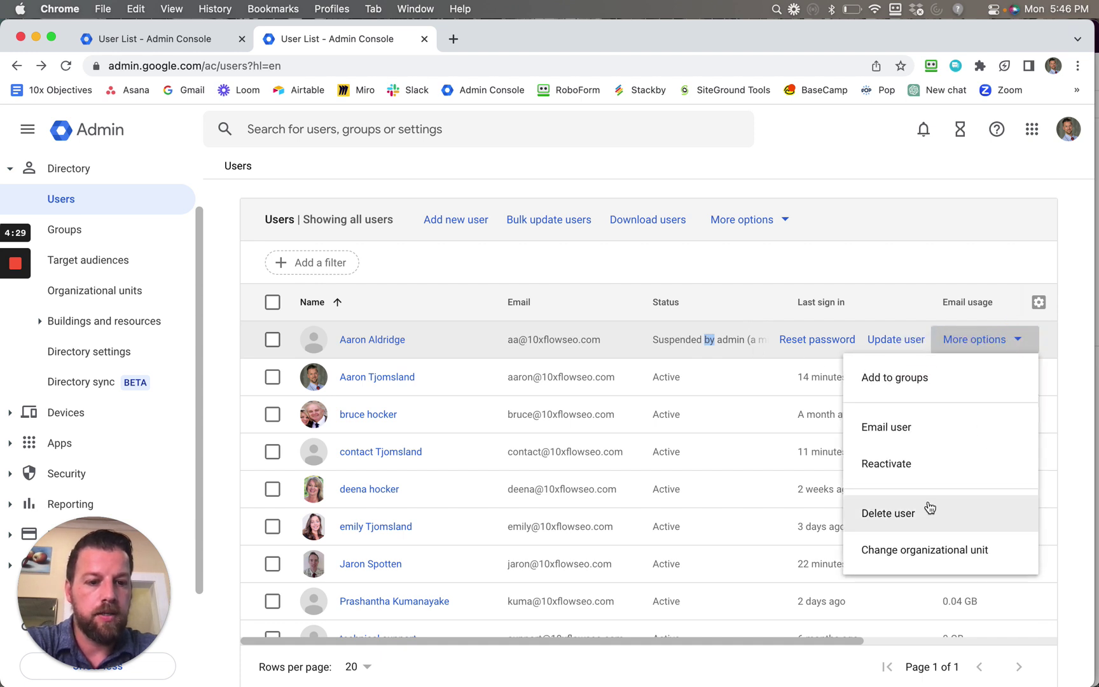
click(901, 517)
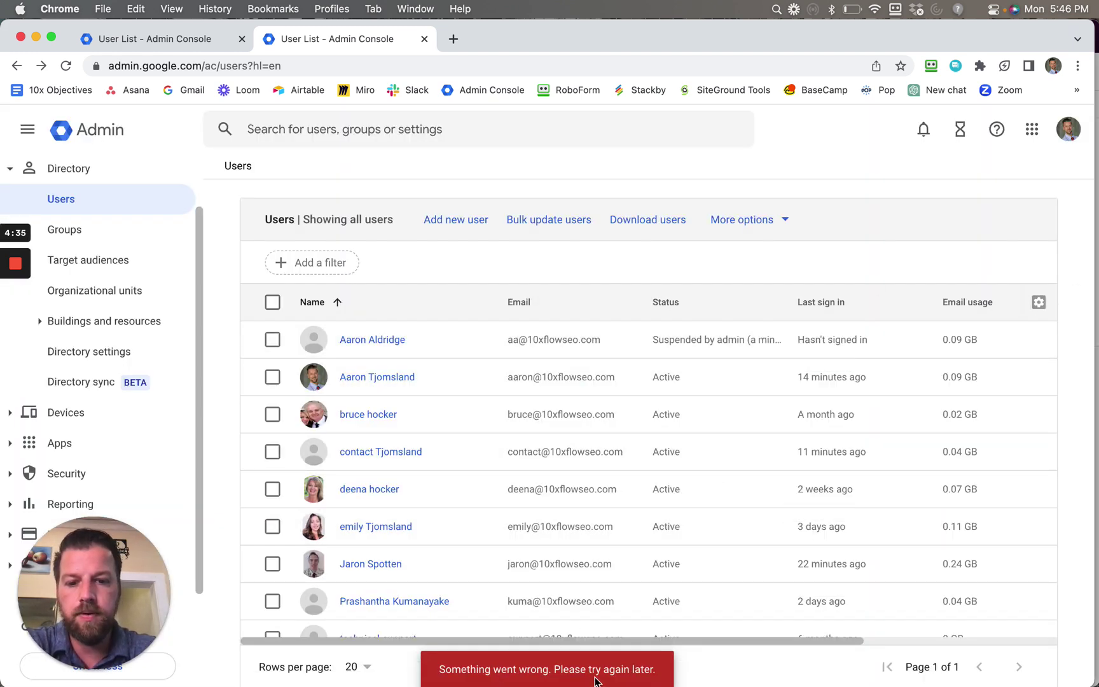
Open the Add a filter options and close them without applying a filter.
click(403, 268)
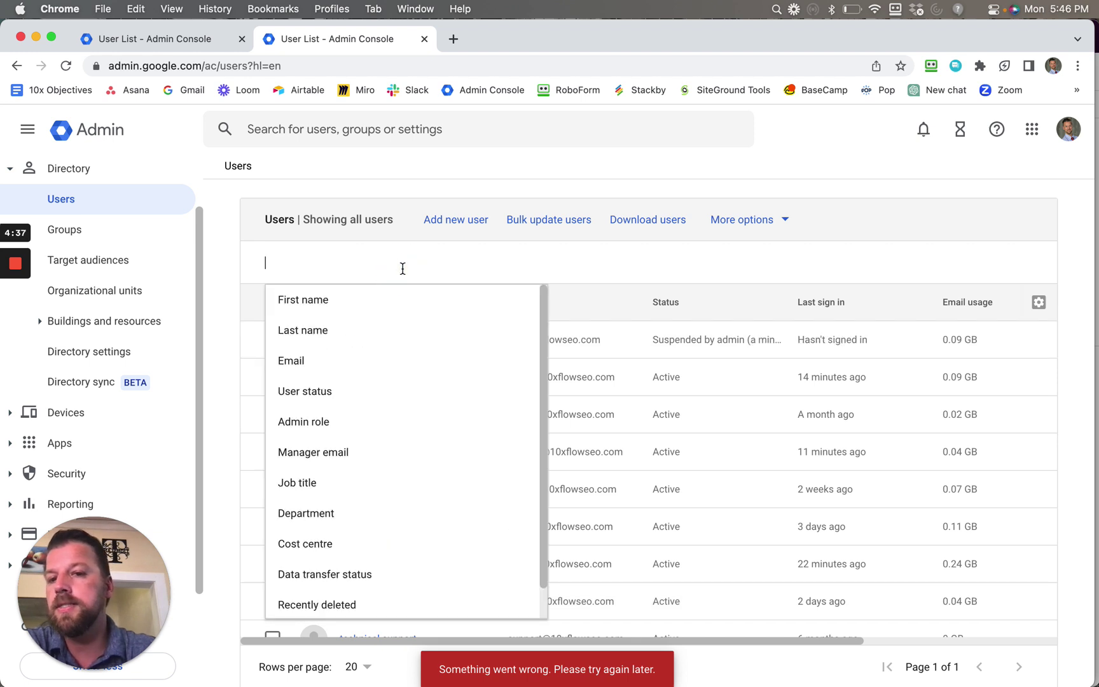
click(501, 248)
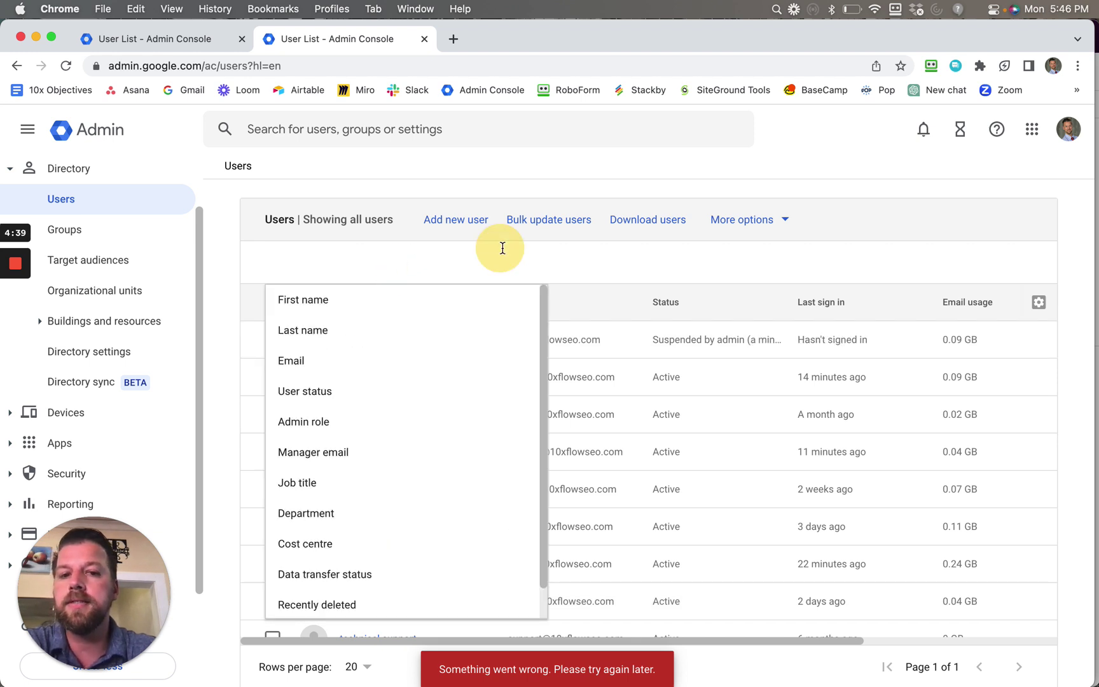
click(617, 260)
click(800, 167)
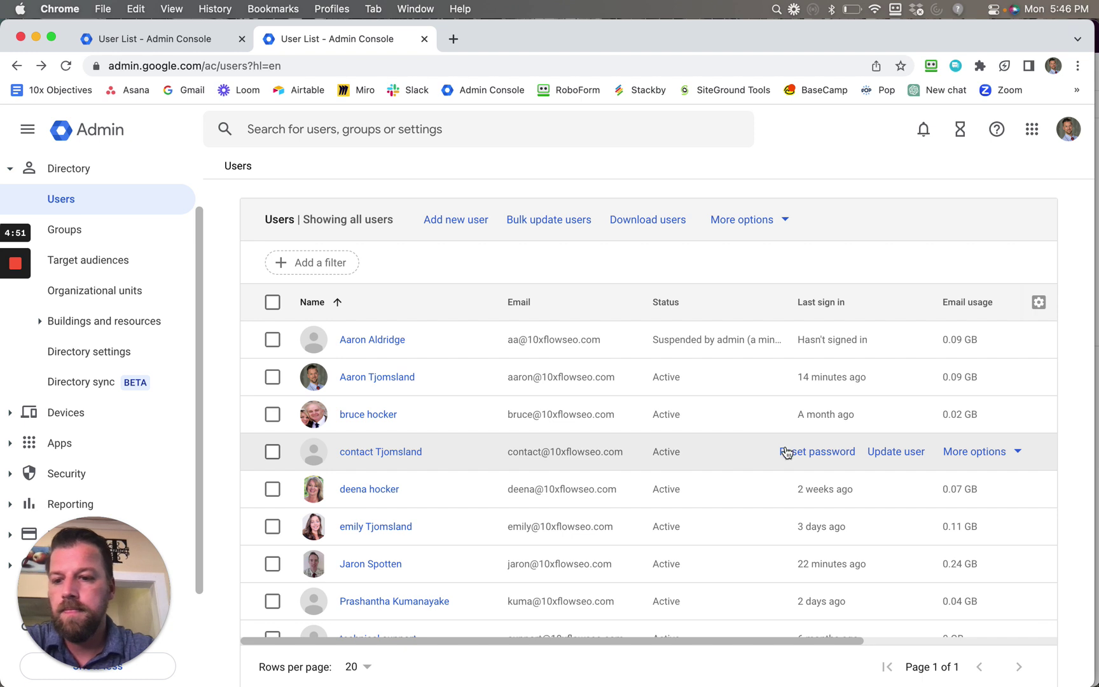
mouse_move(16, 272)
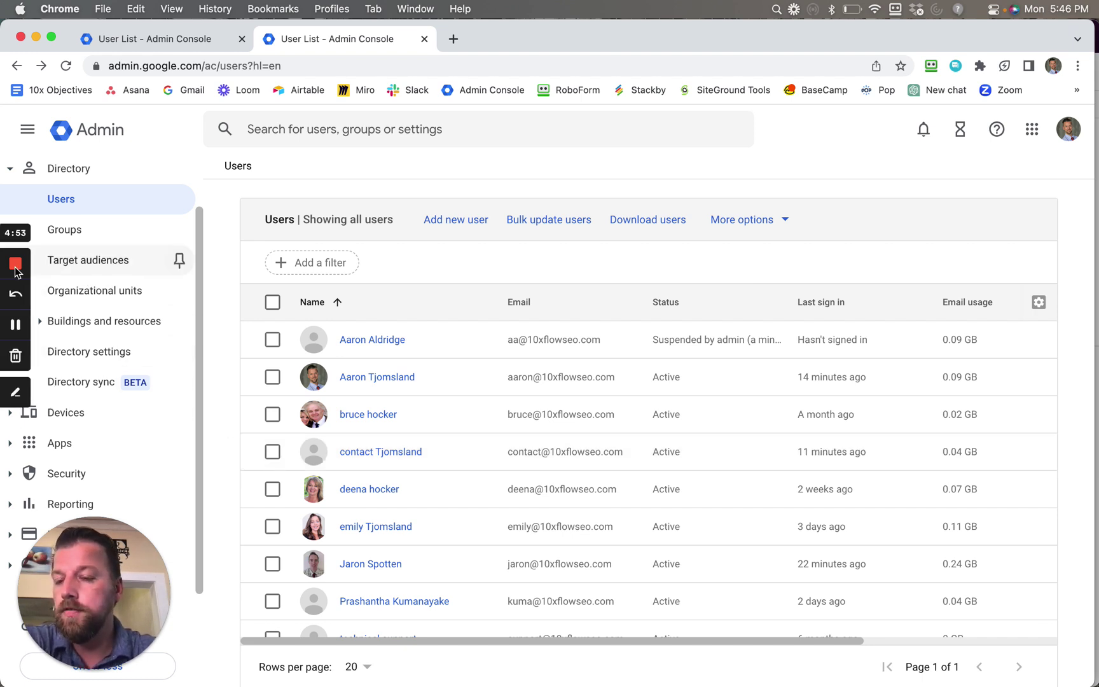